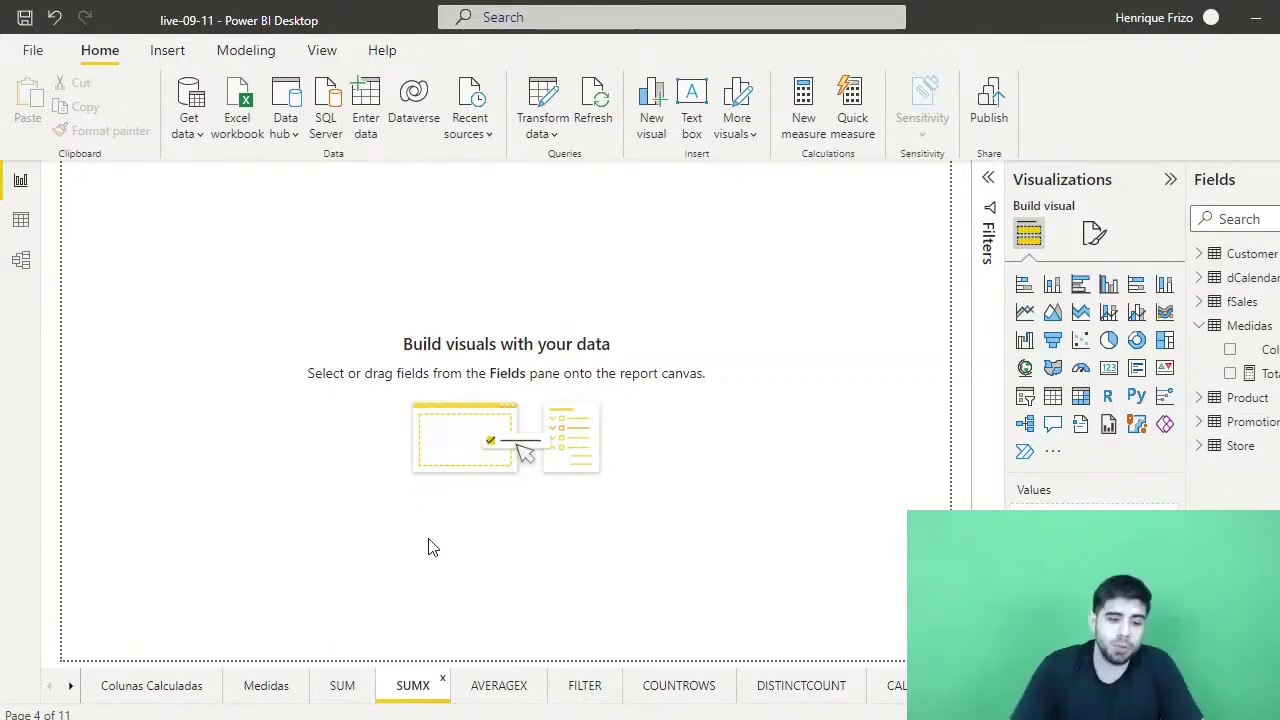
Show the fSales table in Data view, scrolled over to its Quantity, Unit Price and Total columns
click(22, 220)
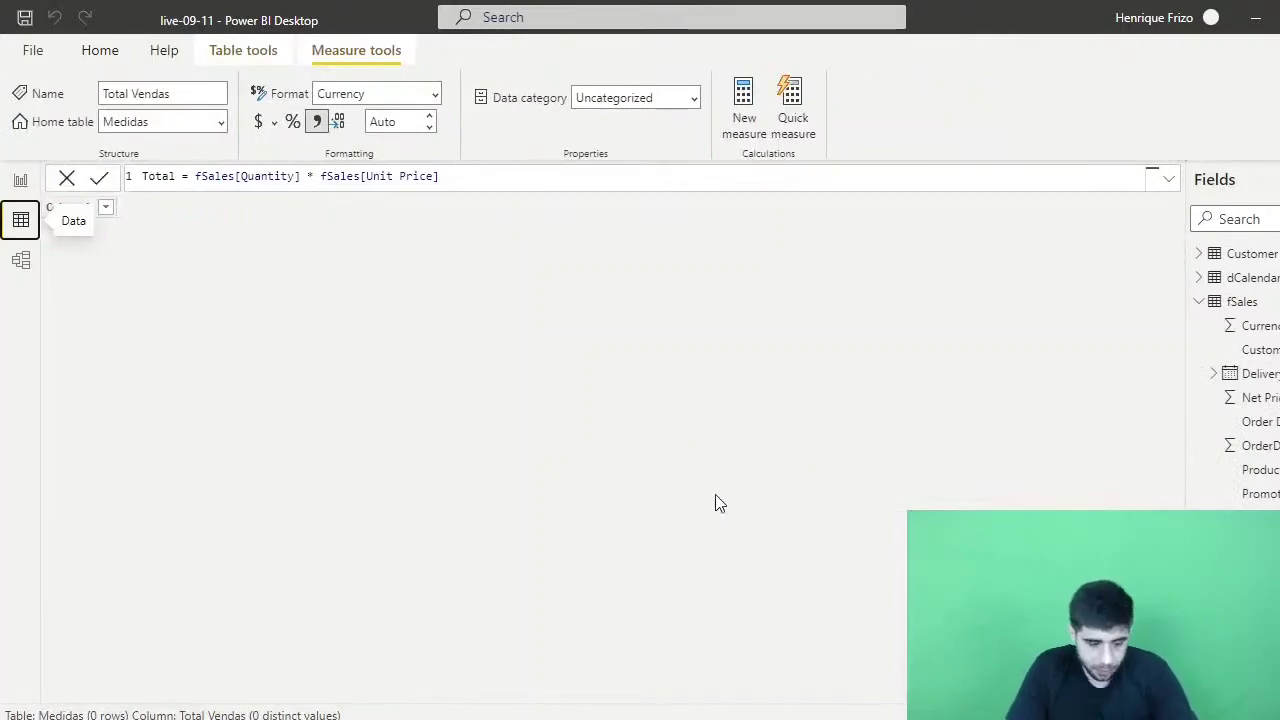
click(1242, 302)
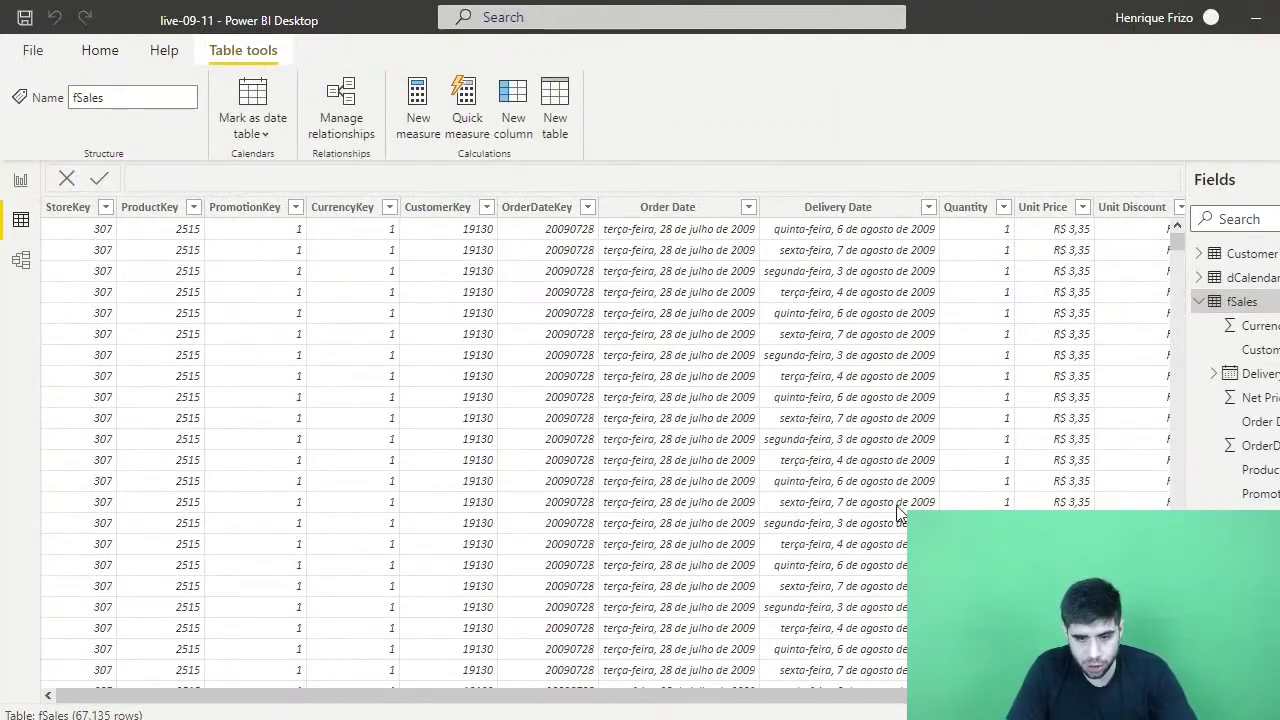
drag(864, 697, 1051, 697)
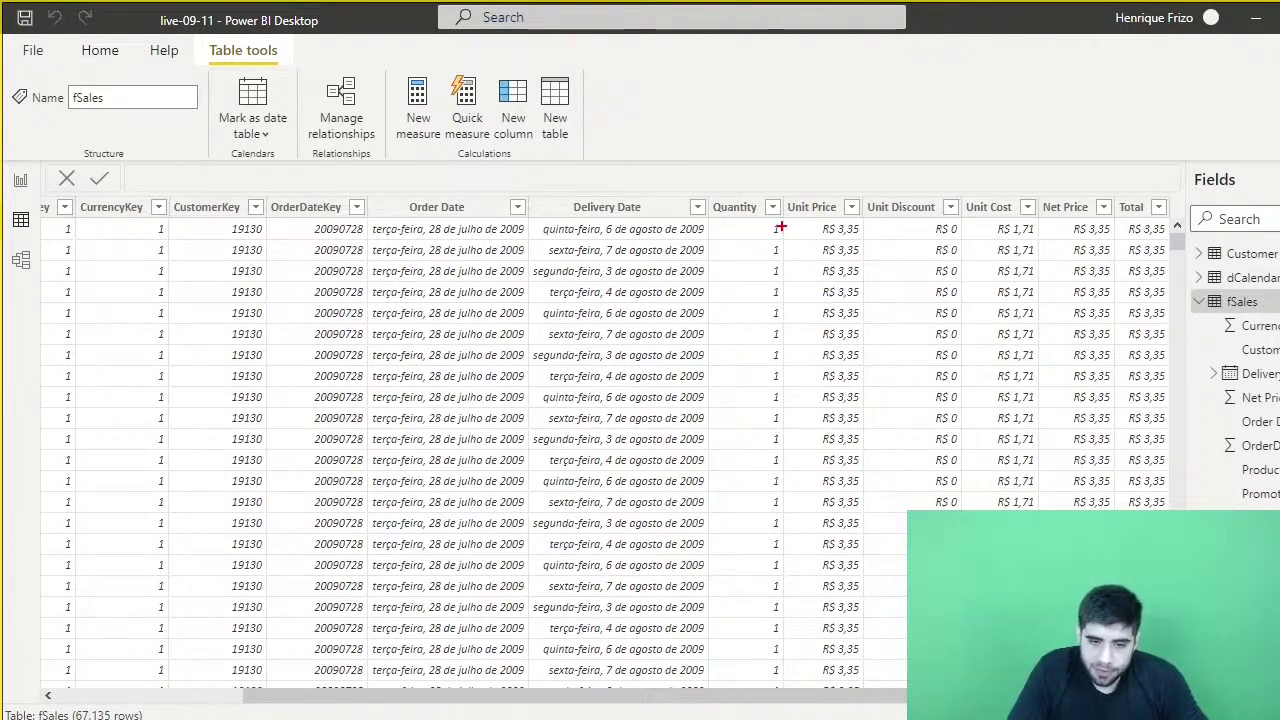
drag(829, 215, 862, 213)
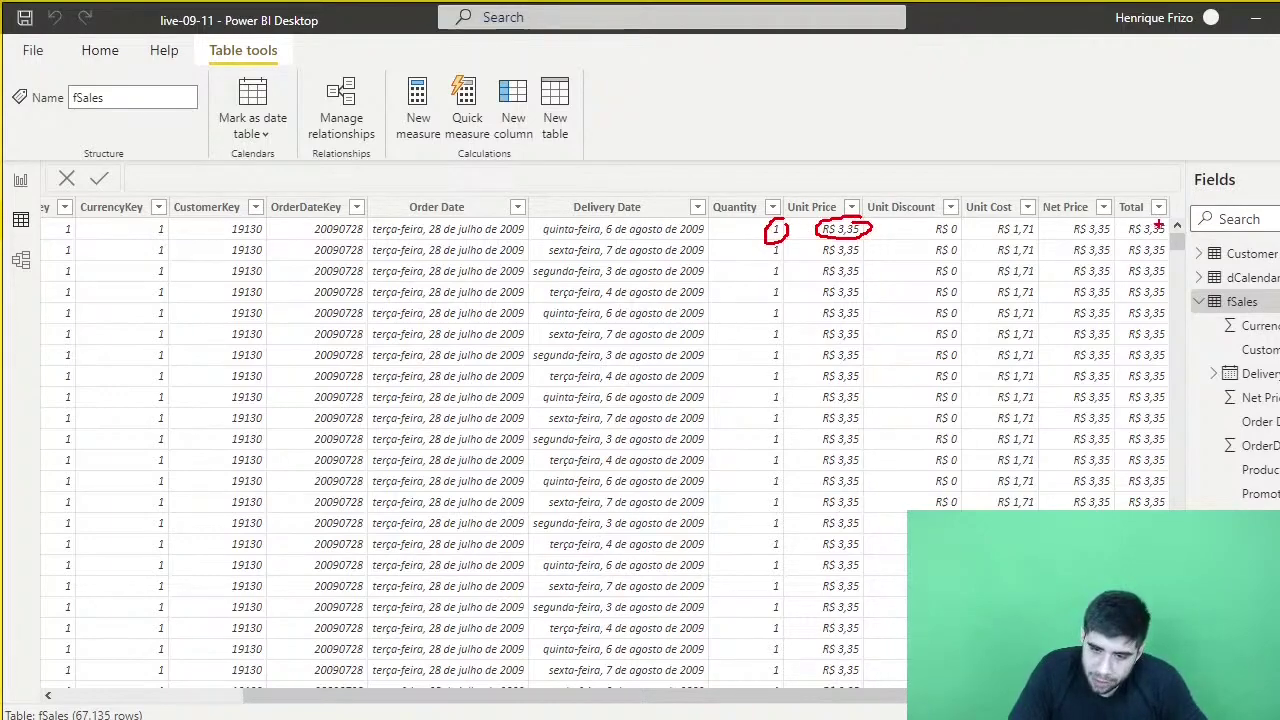
drag(1138, 215, 1180, 232)
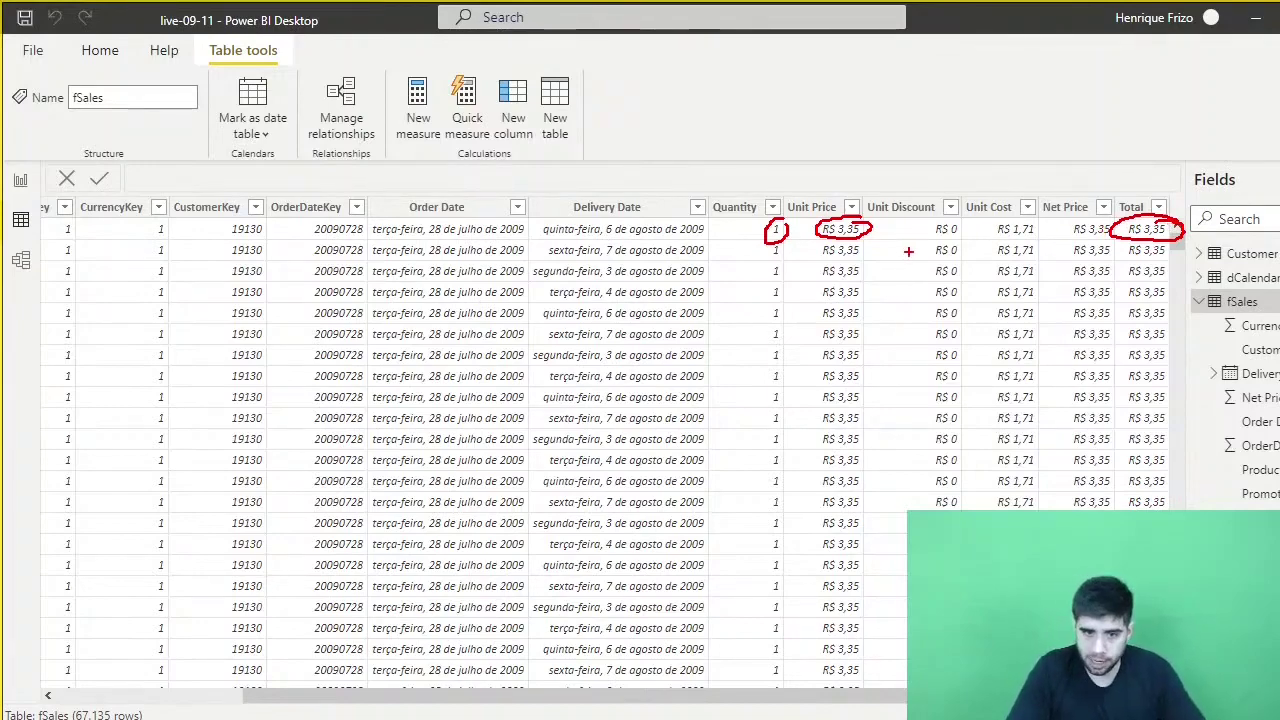
mouse_move(792, 243)
mouse_down()
mouse_move(803, 230)
mouse_move(884, 237)
mouse_up()
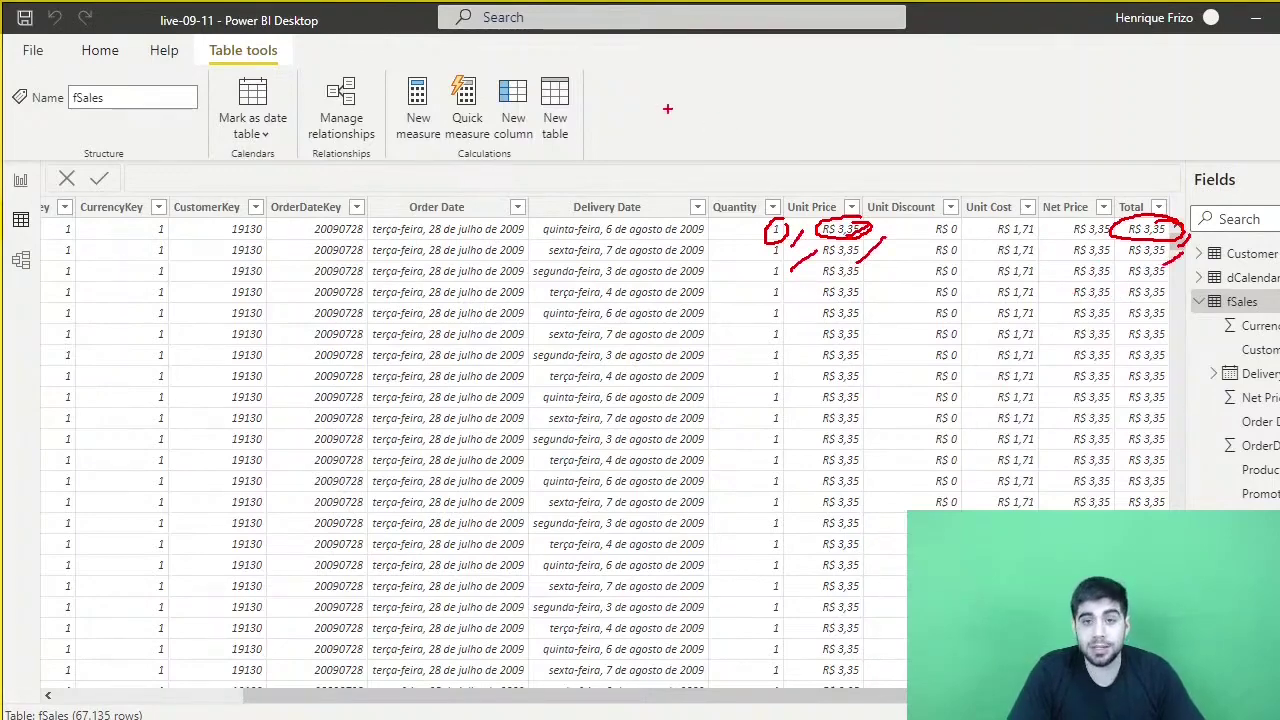
drag(803, 66, 752, 131)
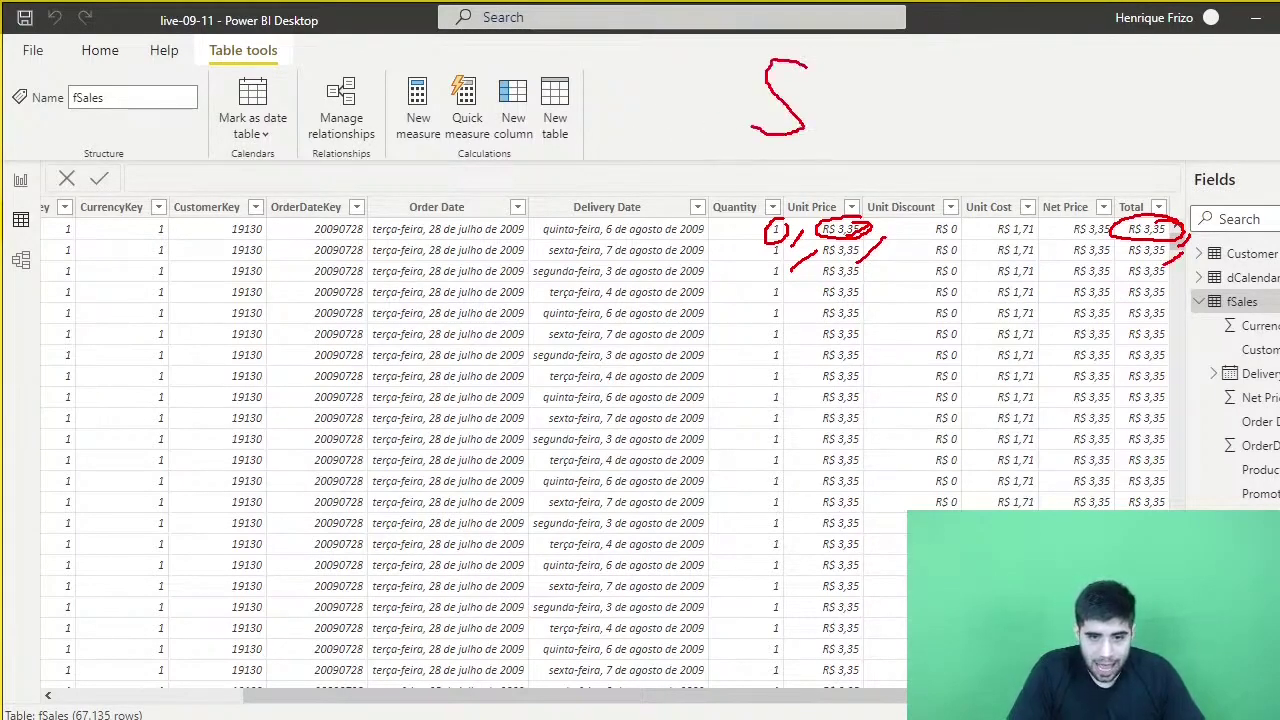
drag(851, 72, 884, 70)
drag(898, 138, 966, 125)
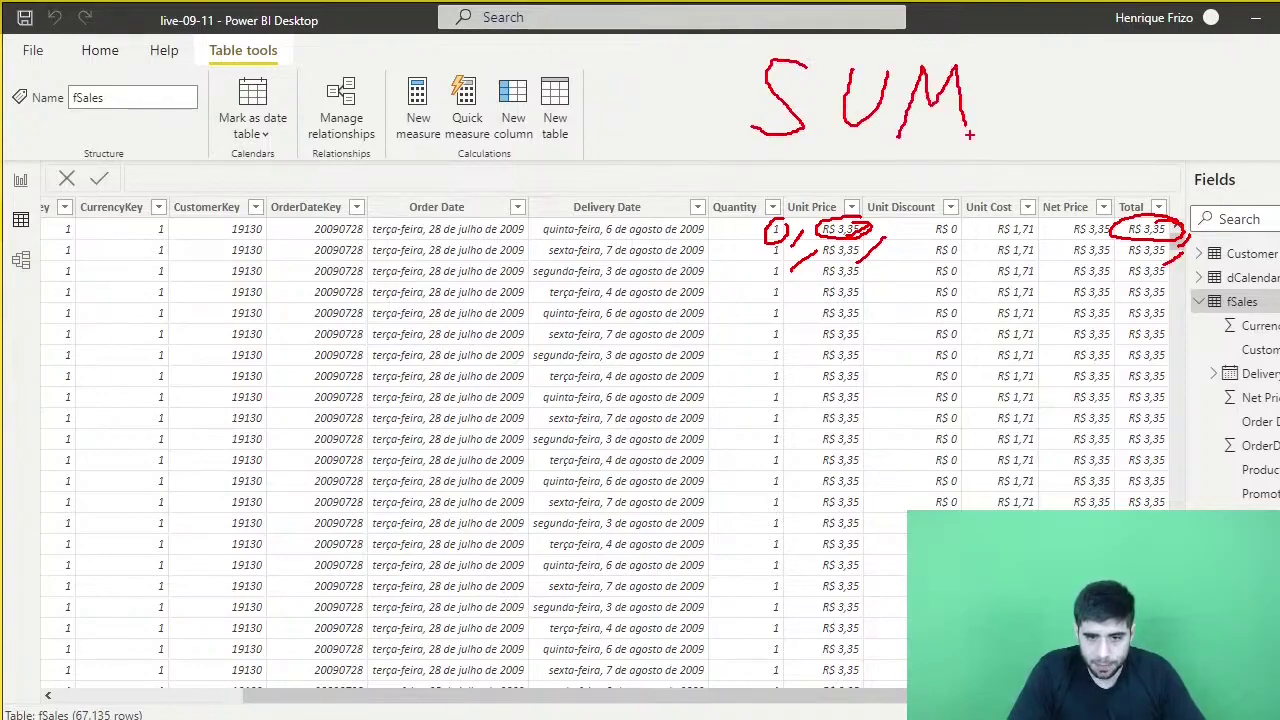
mouse_move(1021, 55)
mouse_down()
mouse_move(988, 148)
mouse_move(985, 47)
mouse_up()
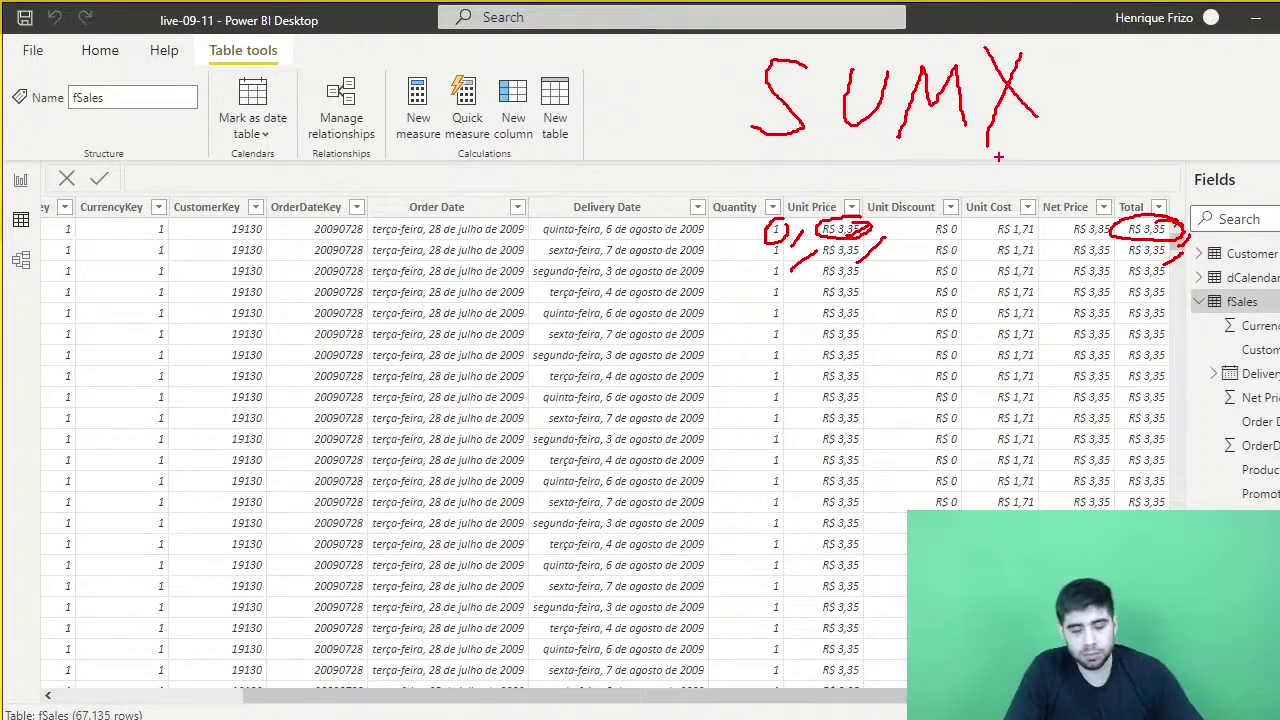
drag(971, 160, 1052, 147)
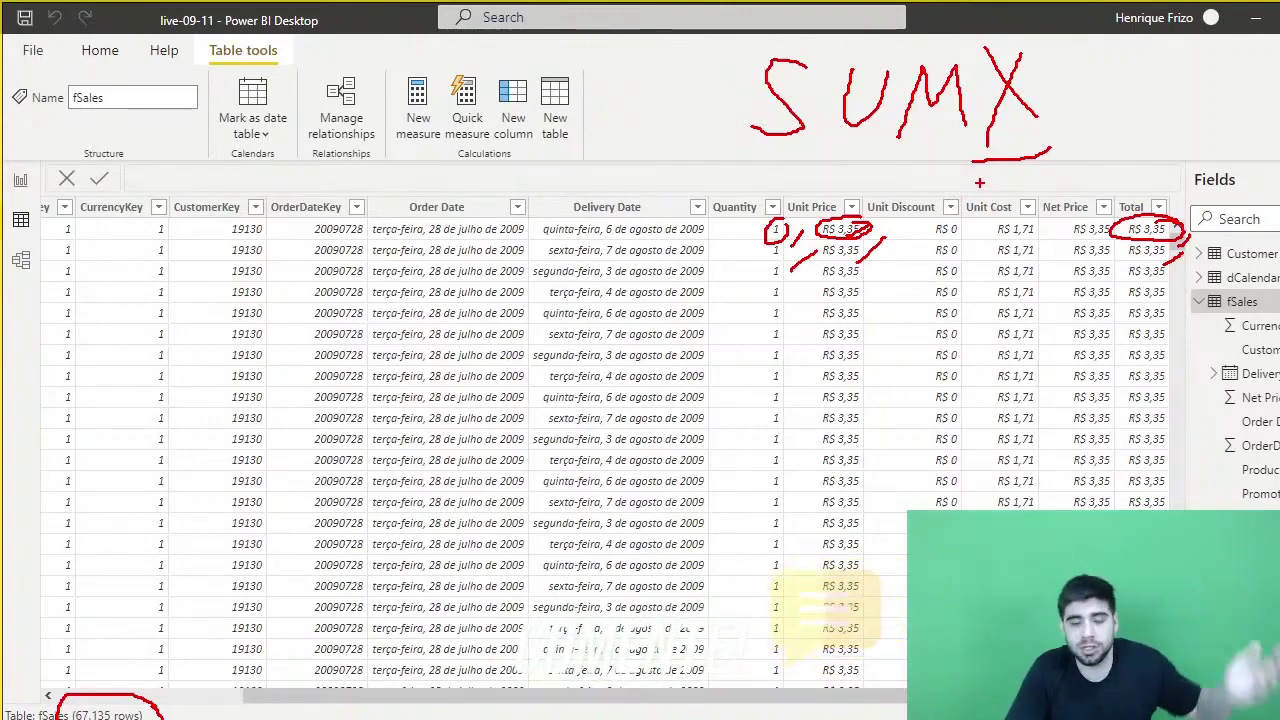
drag(990, 182, 885, 170)
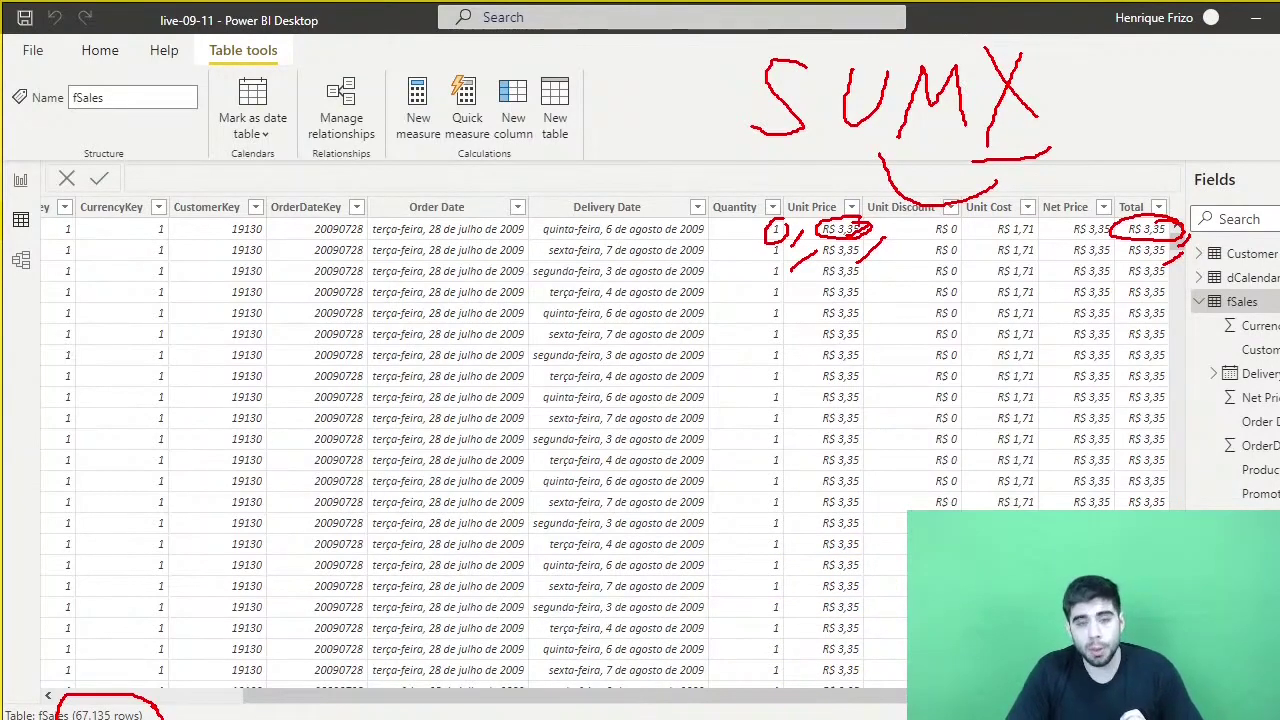
drag(1163, 293, 1172, 297)
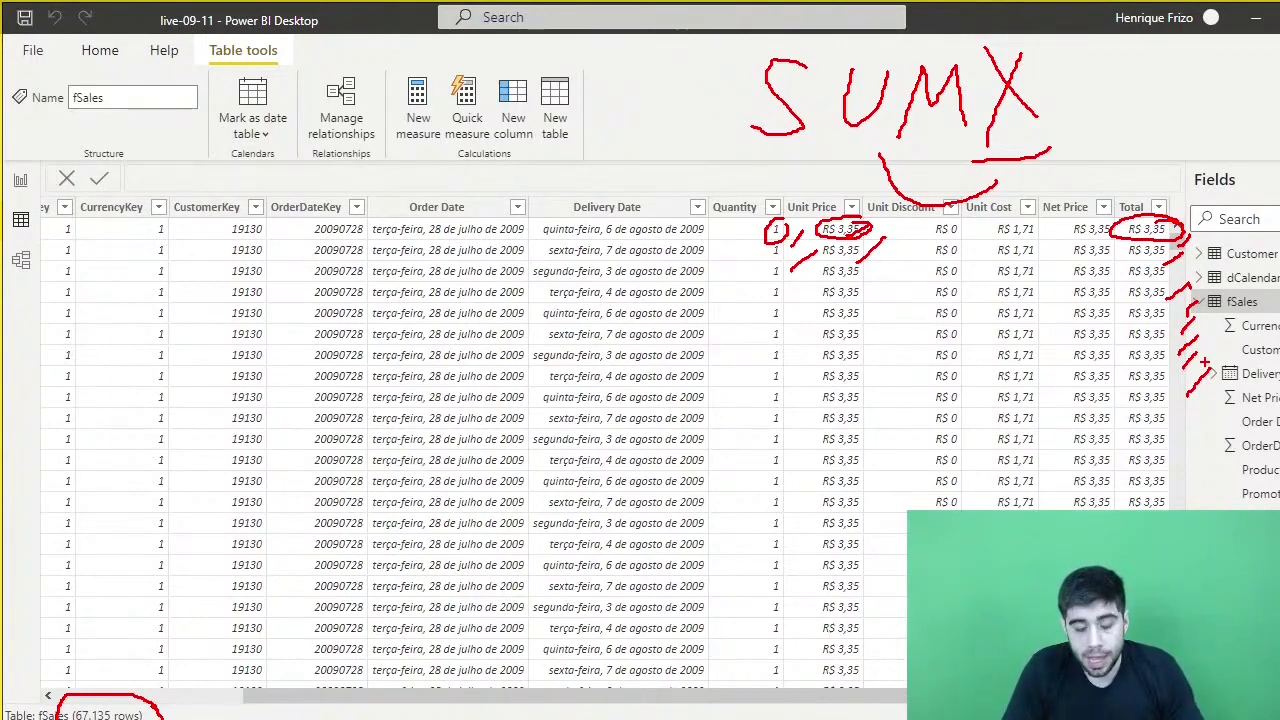
Clear the screen annotations and return to the empty SUMX report page
key(Escape)
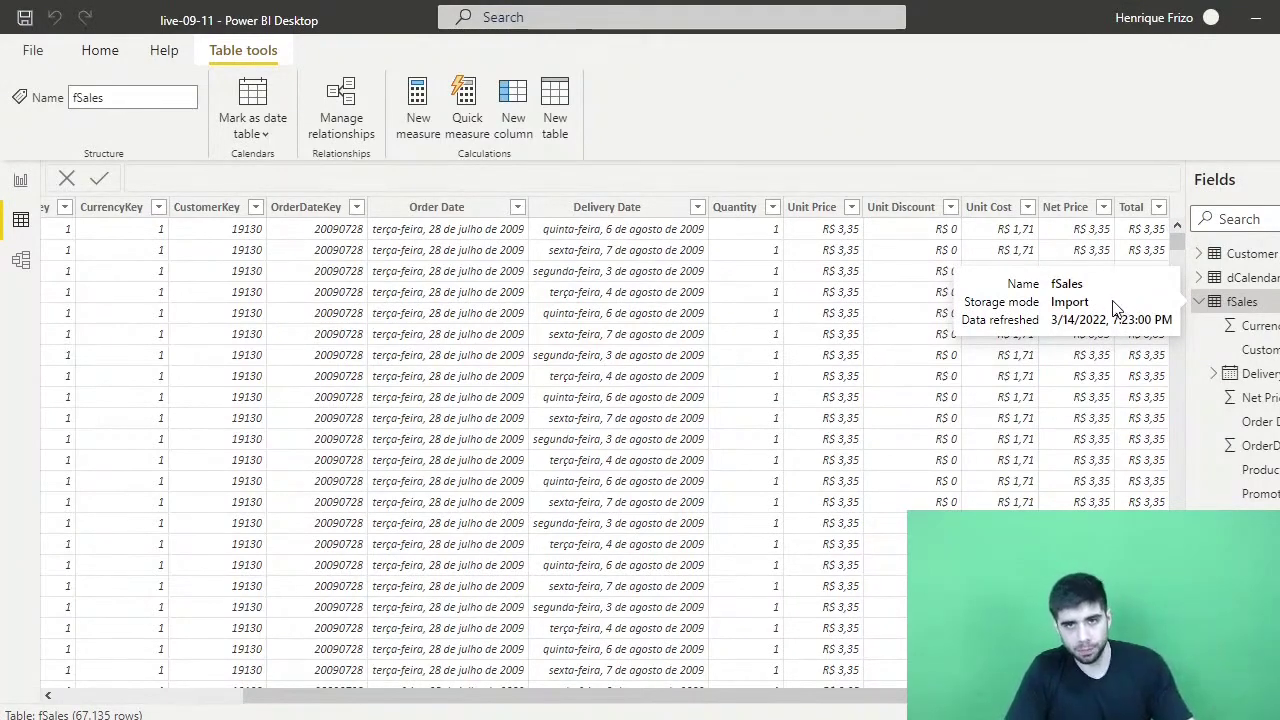
click(20, 181)
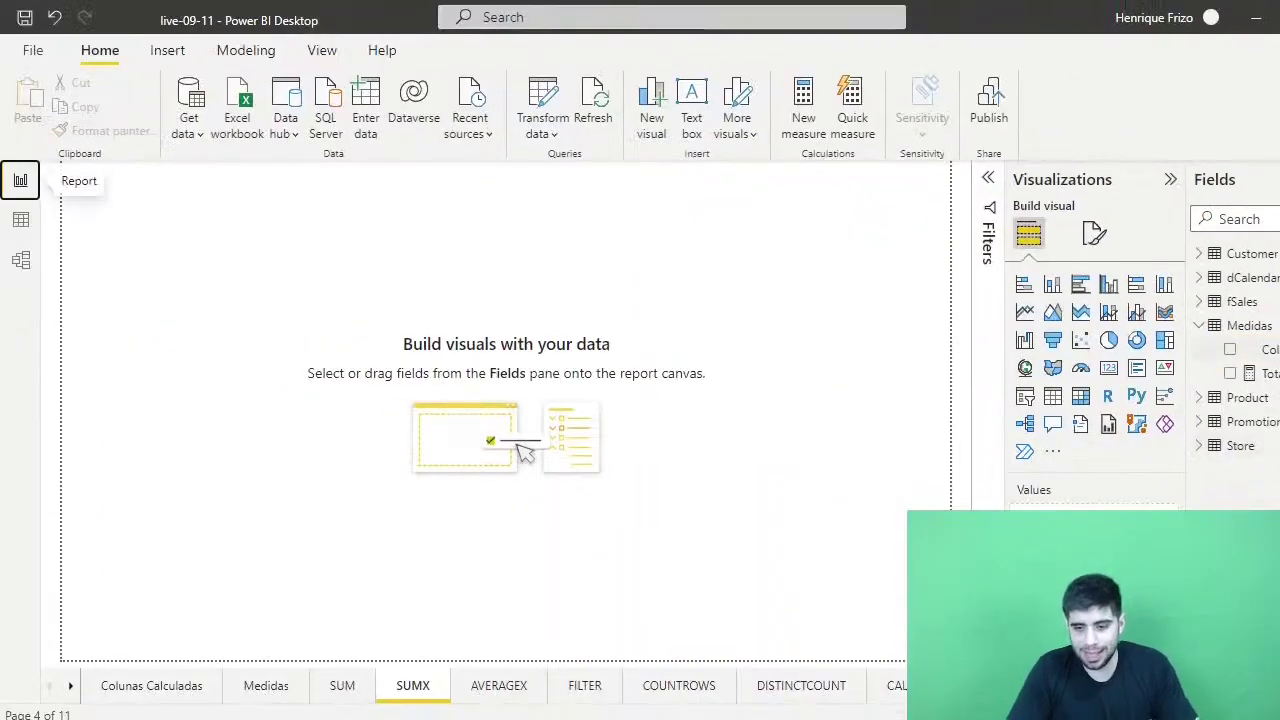
Delete Column1 from the Medidas table and confirm the removal
right_click(1262, 349)
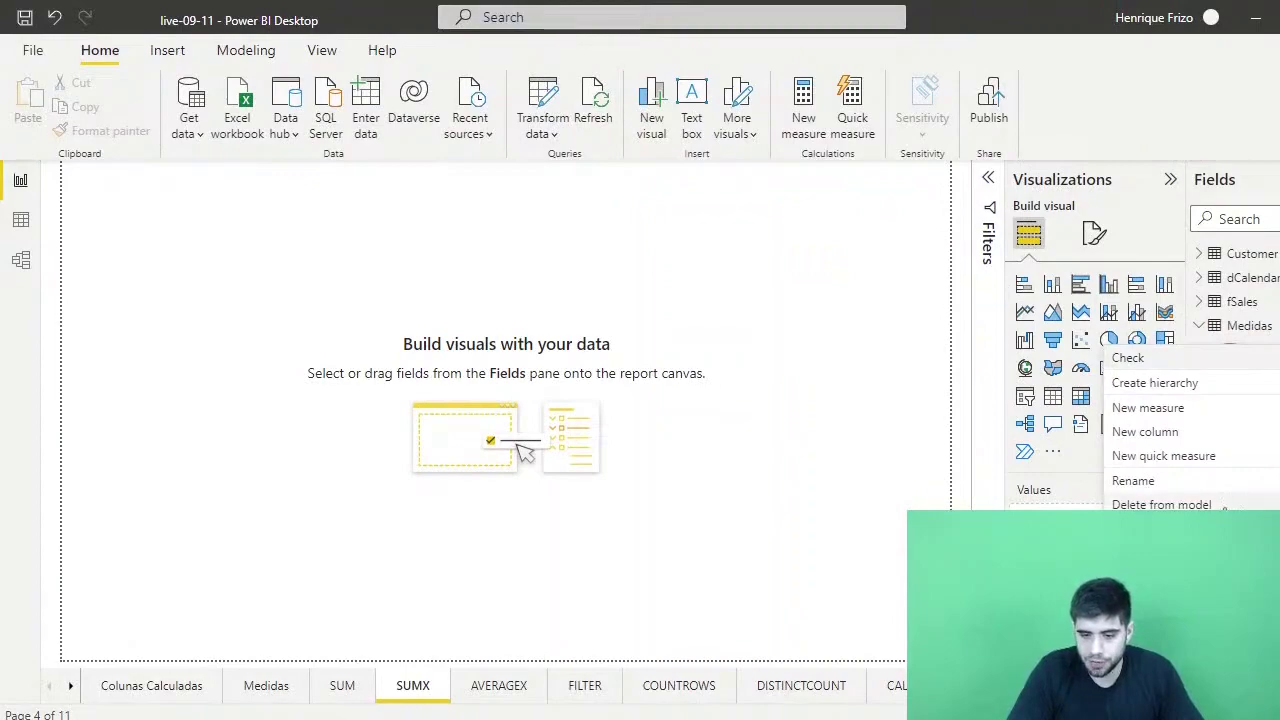
key(Delete)
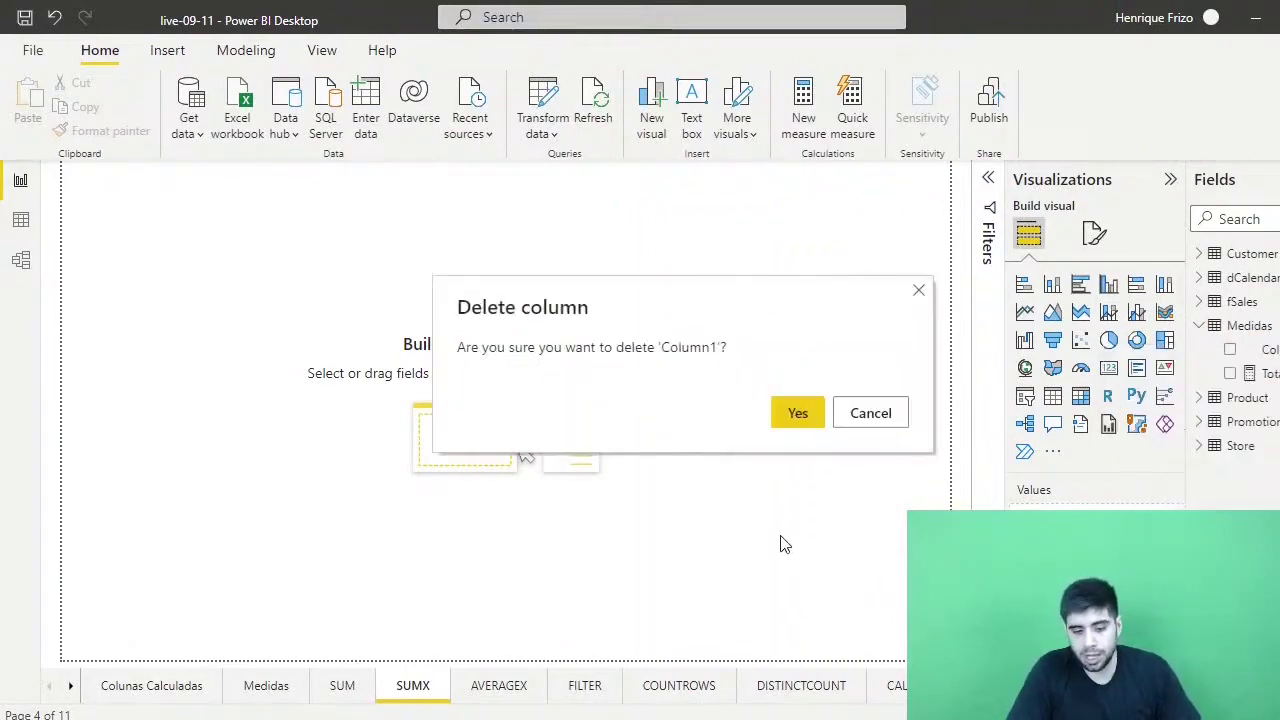
click(815, 425)
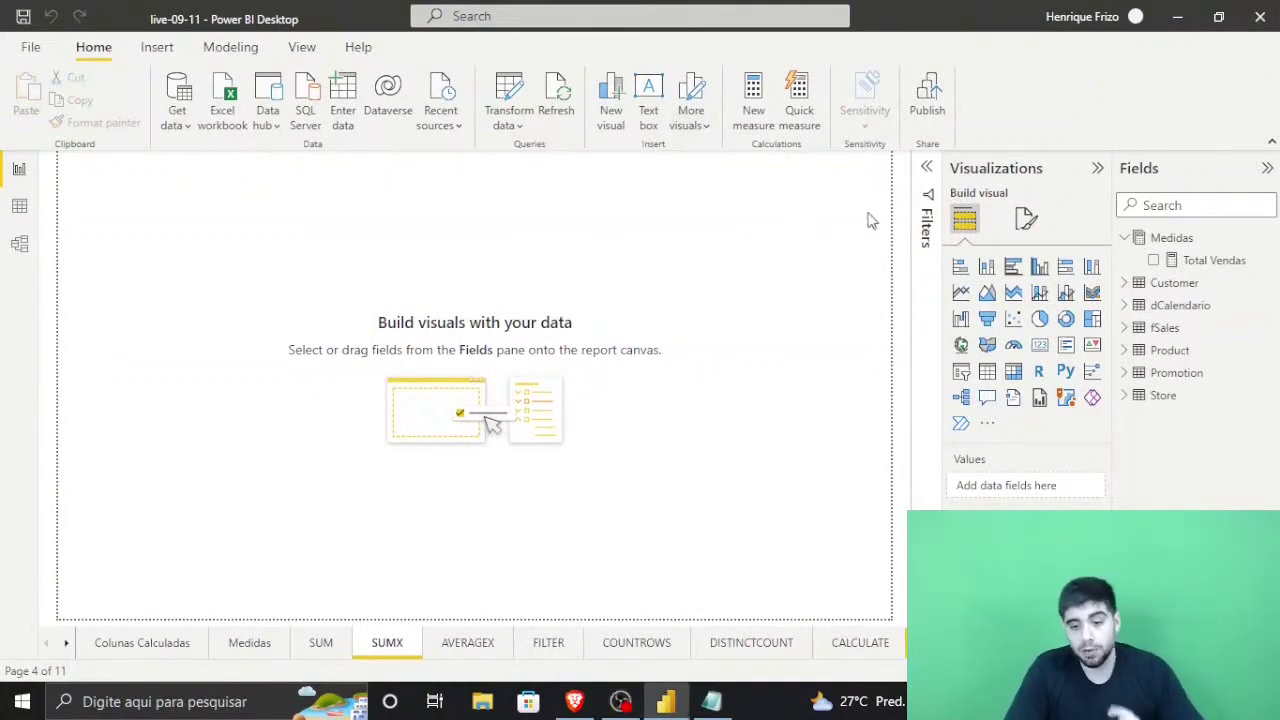
Start a new measure named Faturamento in the Medidas table
right_click(1168, 240)
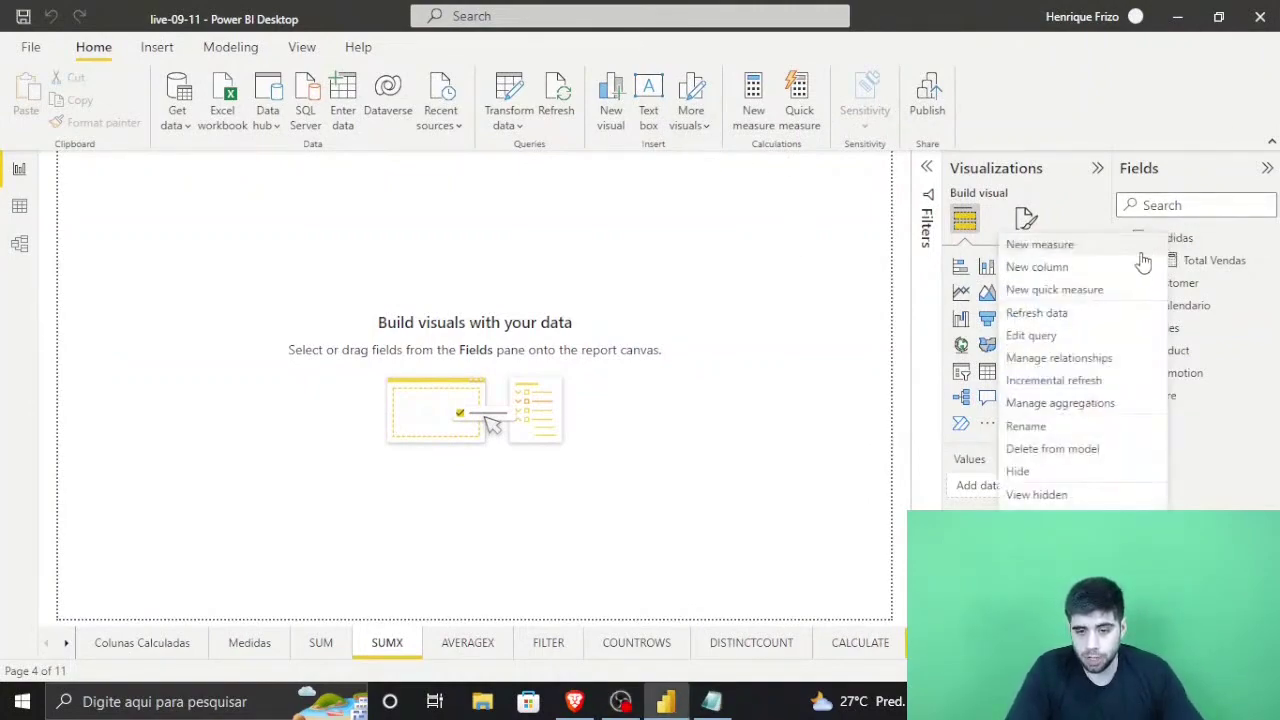
key(Escape)
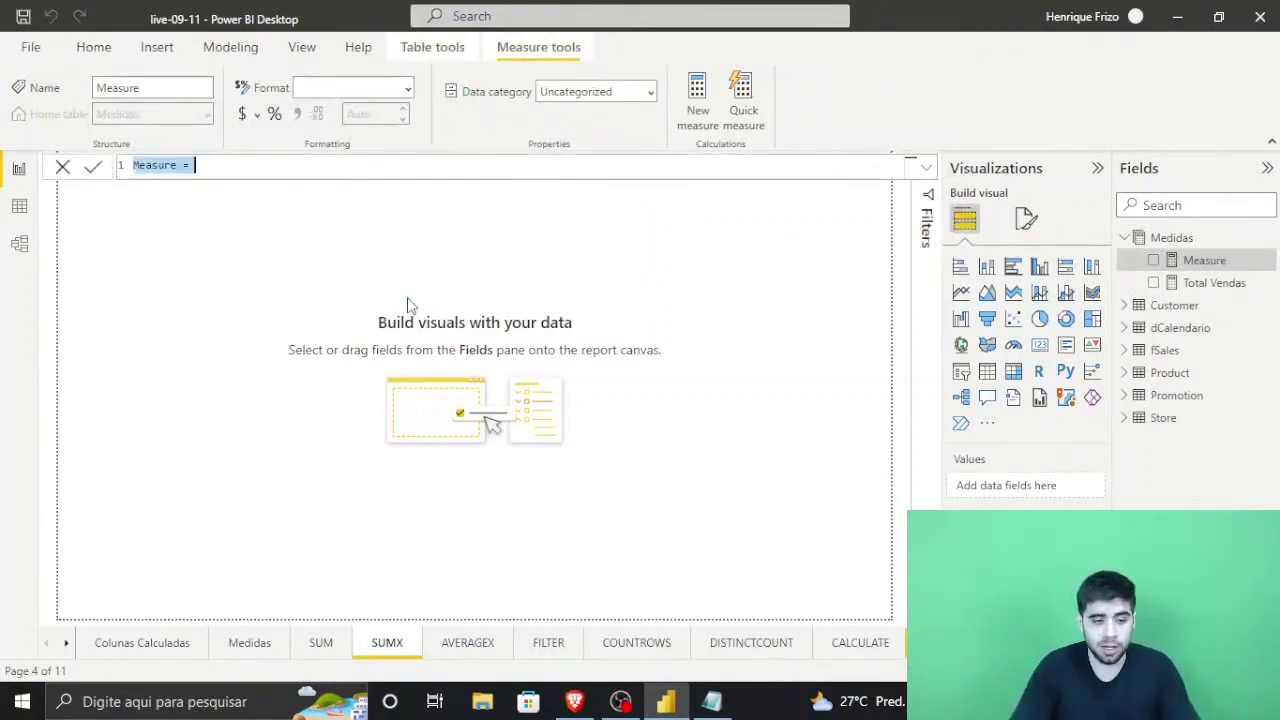
text(Fa)
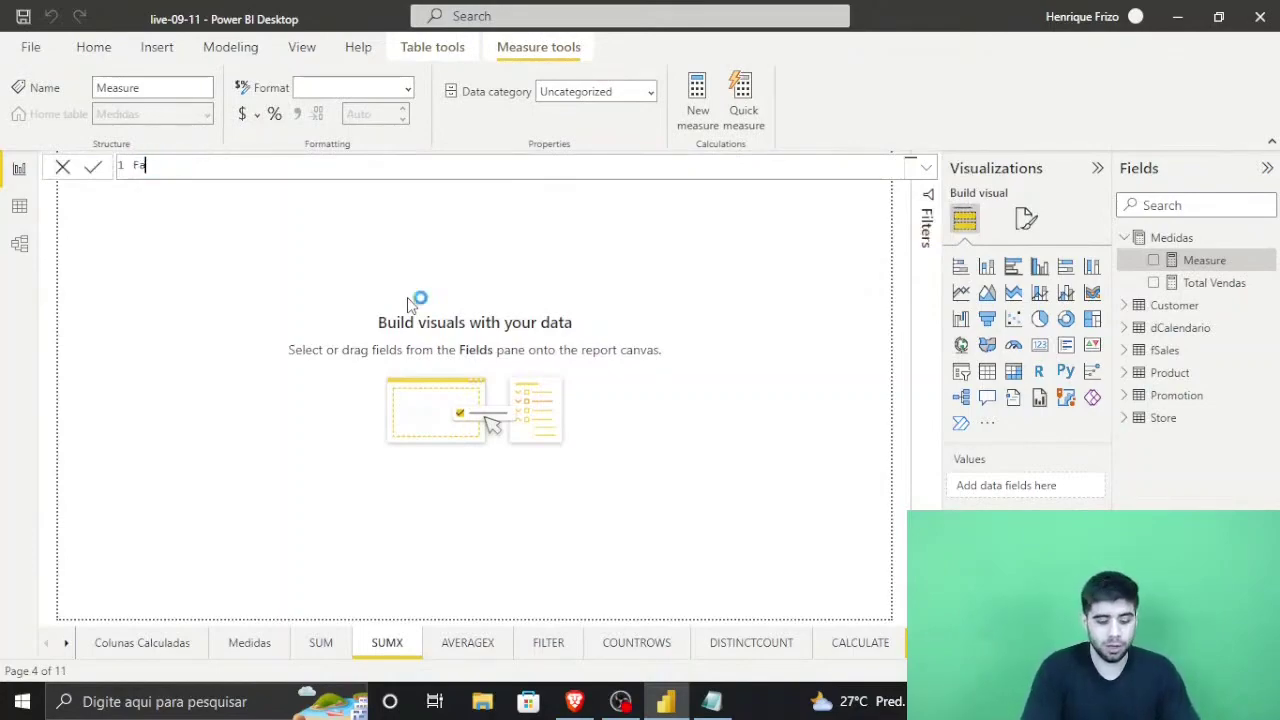
text(turamento =)
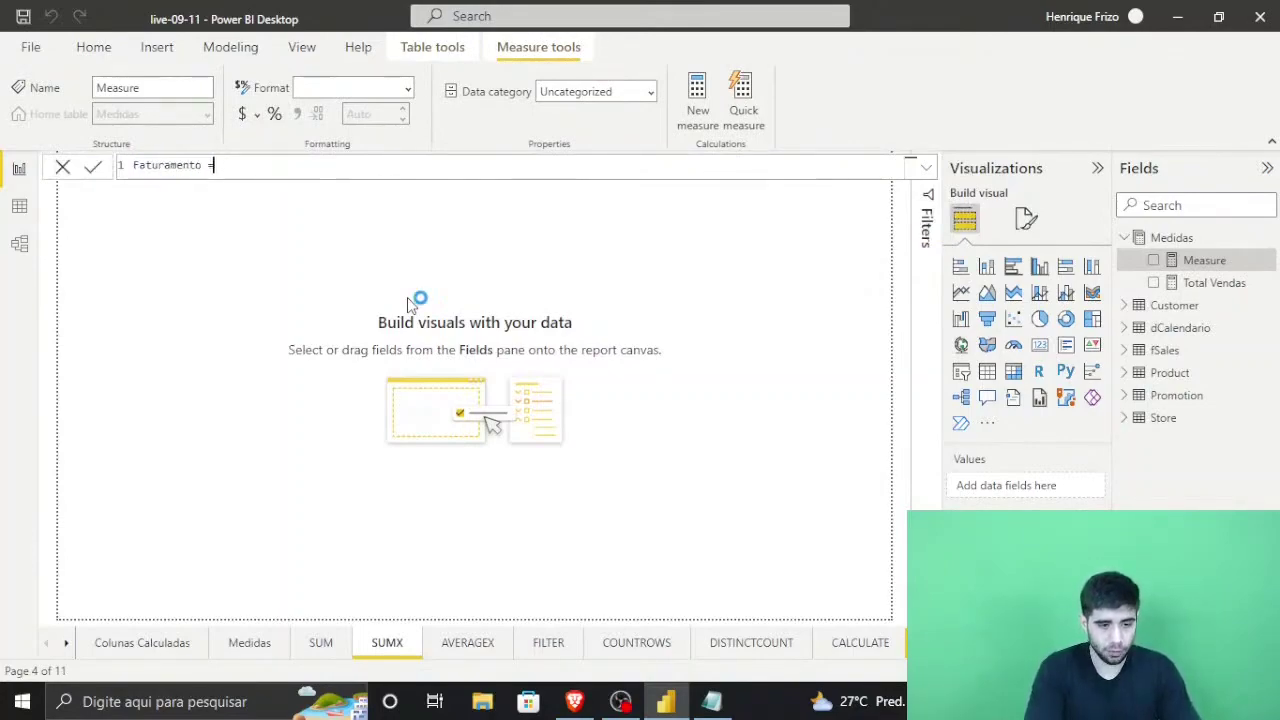
key(shift+Return)
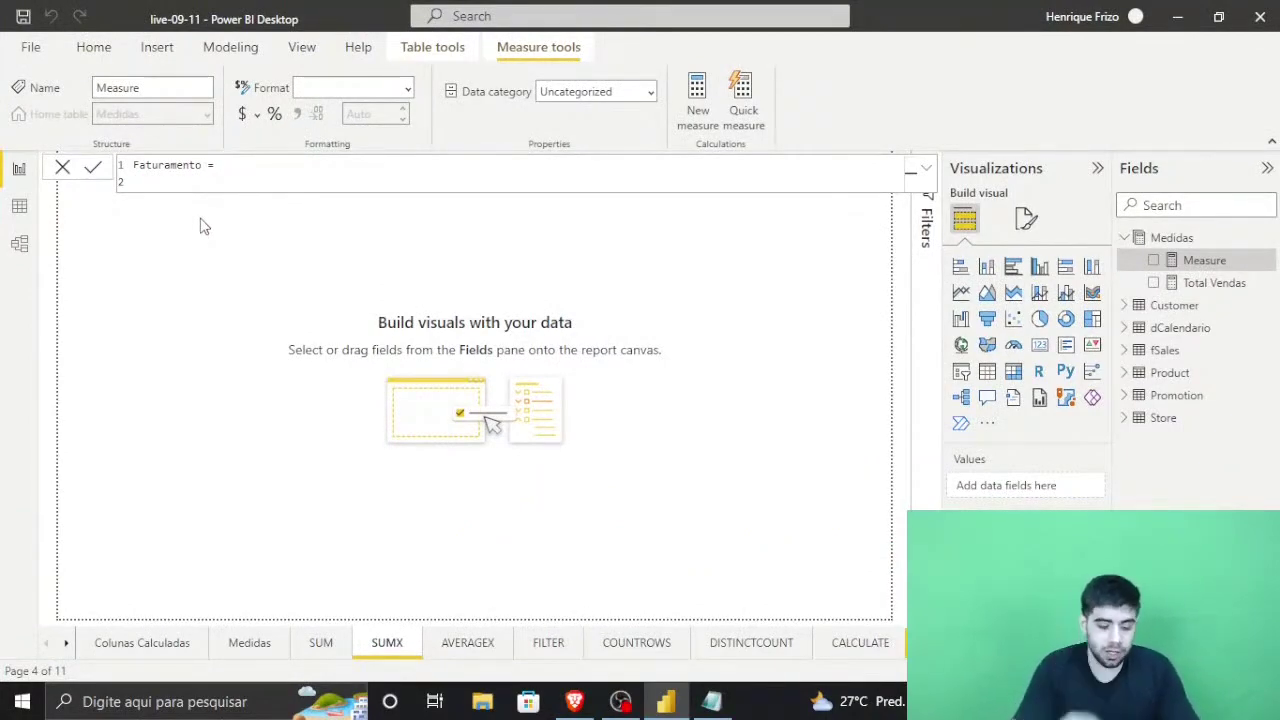
Begin the Faturamento formula with SUMX( and the fSales table argument
text(sumx)
key(Tab)
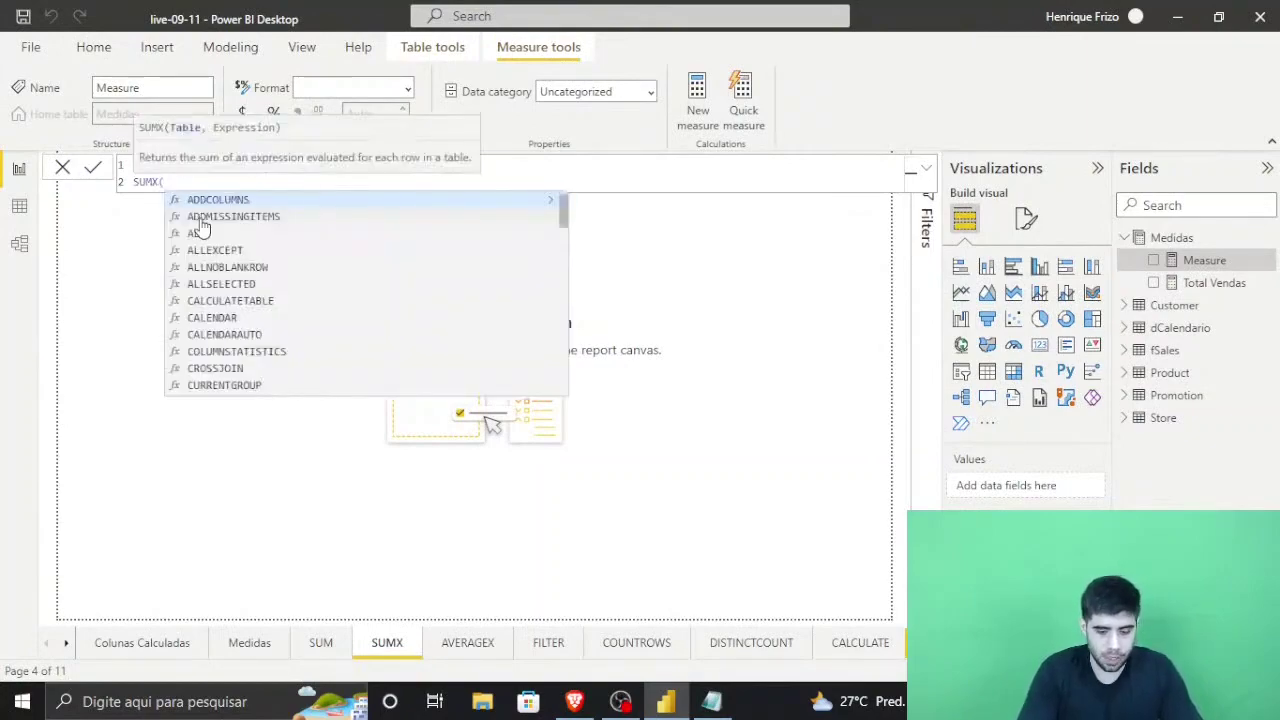
key(shift+Return)
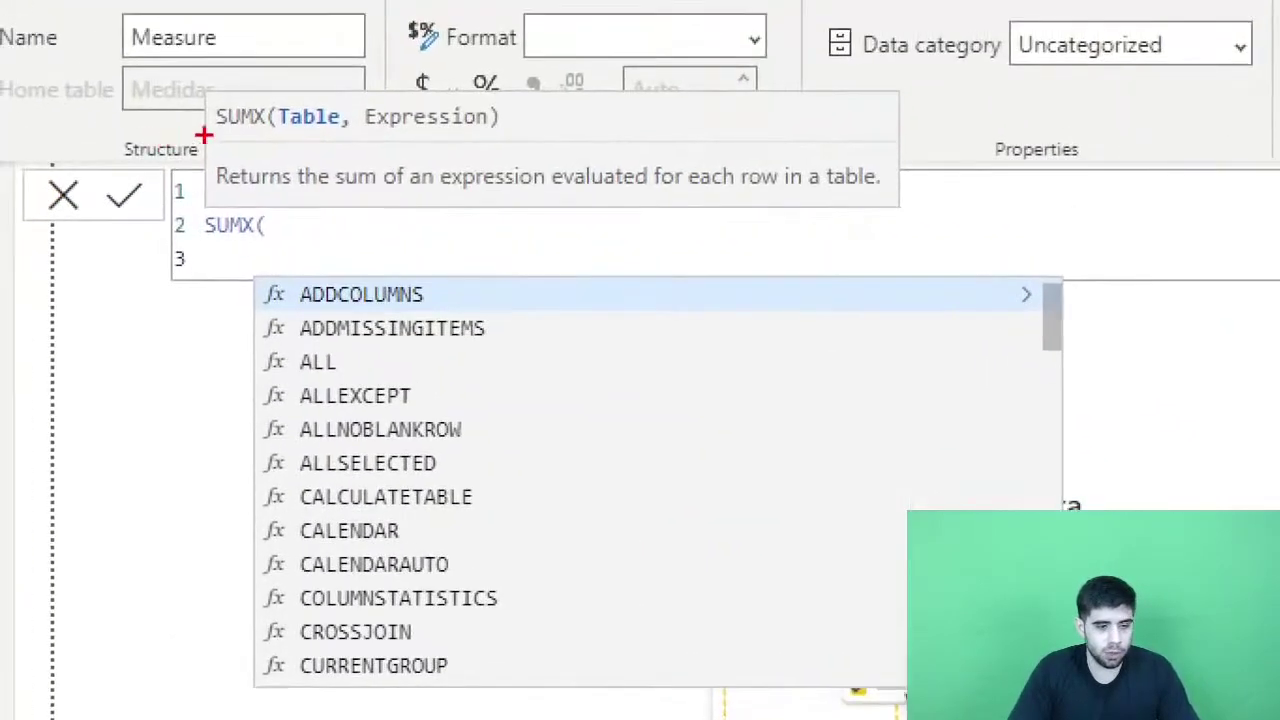
drag(256, 146, 360, 146)
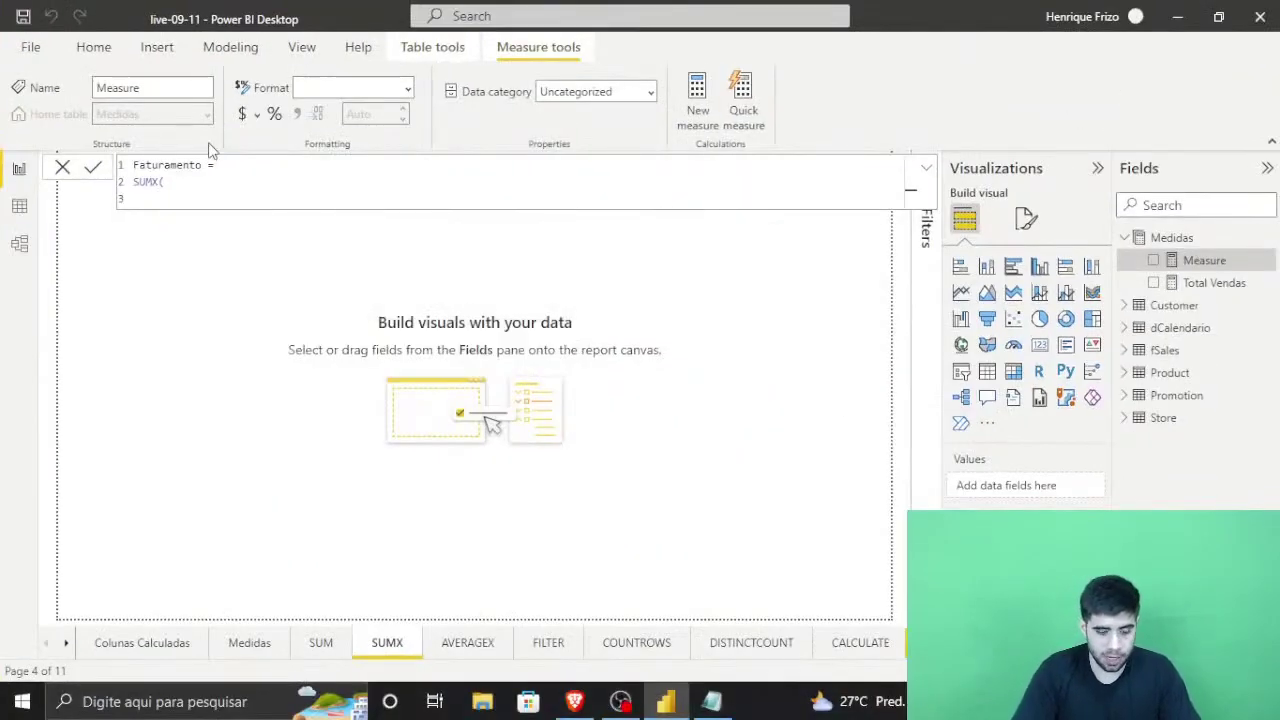
text(fSales)
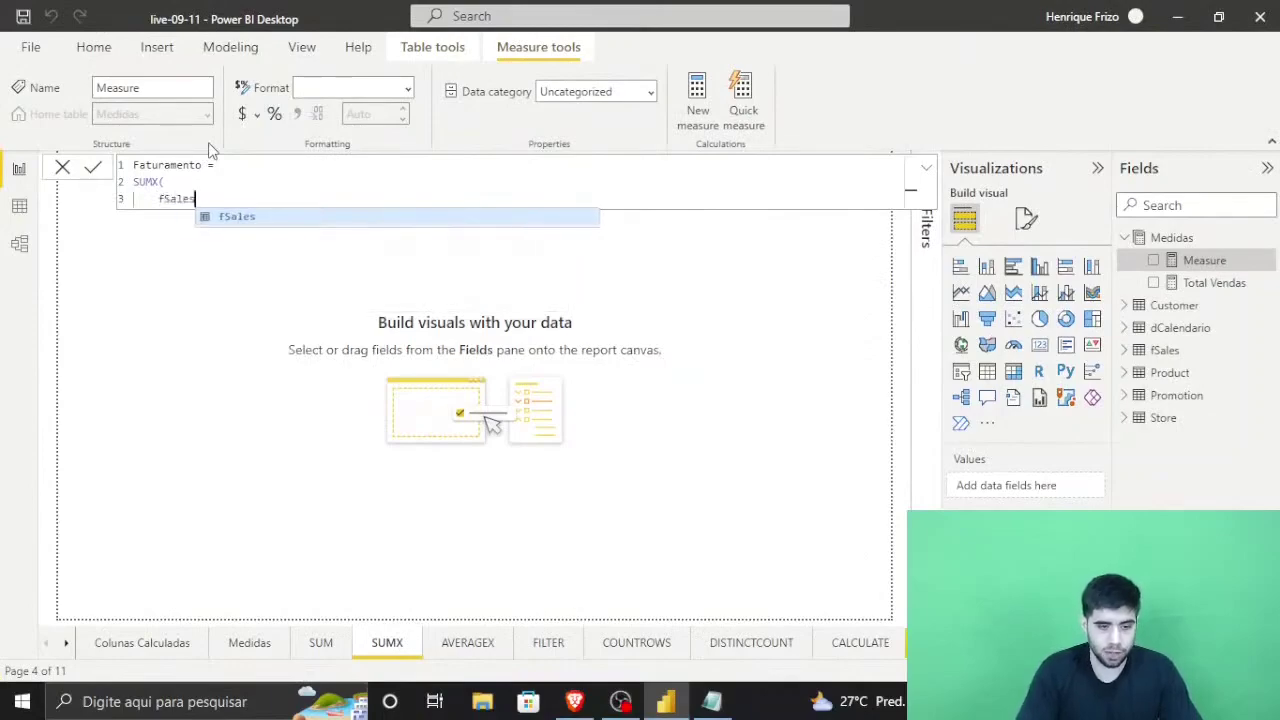
text(,)
key(shift+Return)
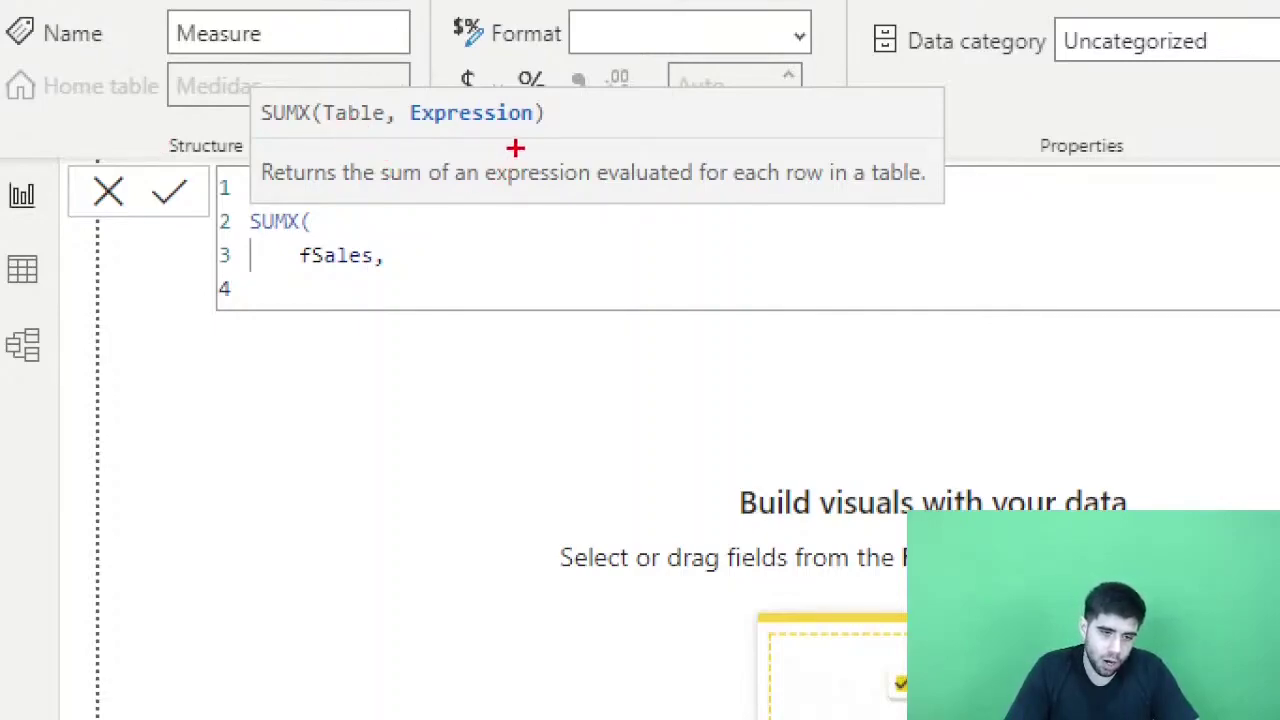
drag(420, 137, 560, 122)
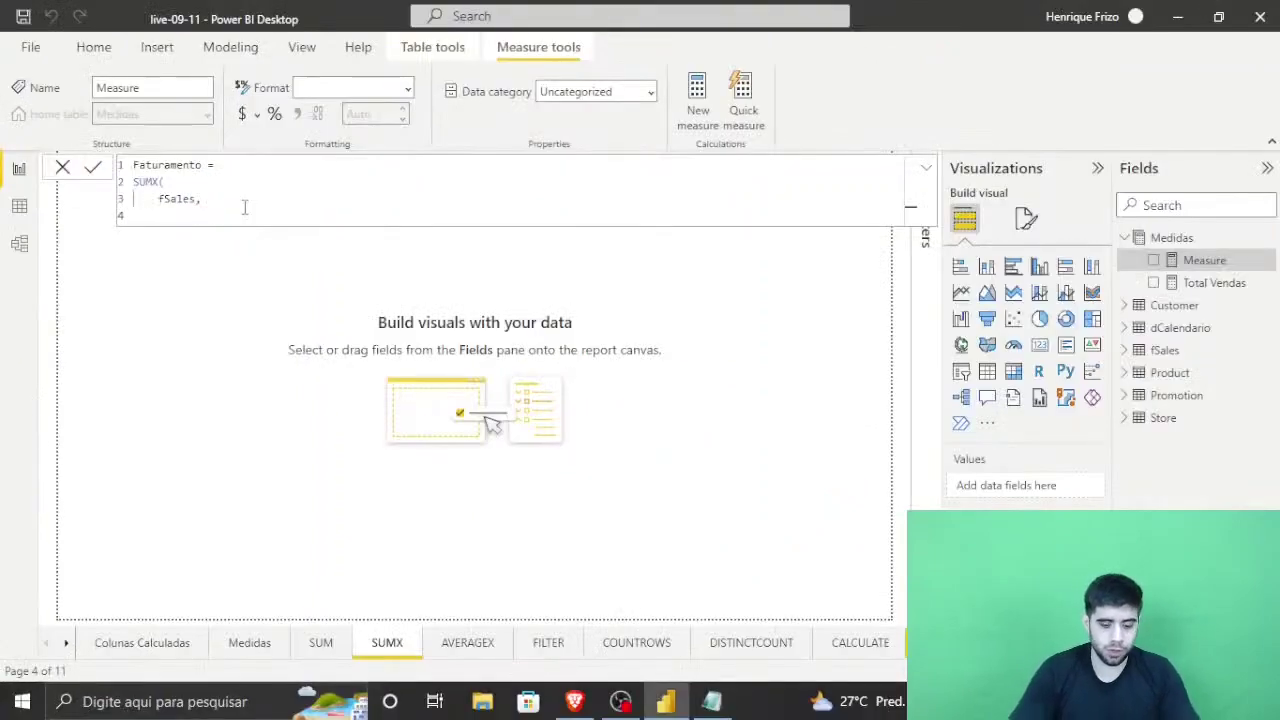
Complete Faturamento as SUMX(fSales, fSales[Quantity] * fSales[Unit Price]) and commit it
text(qua)
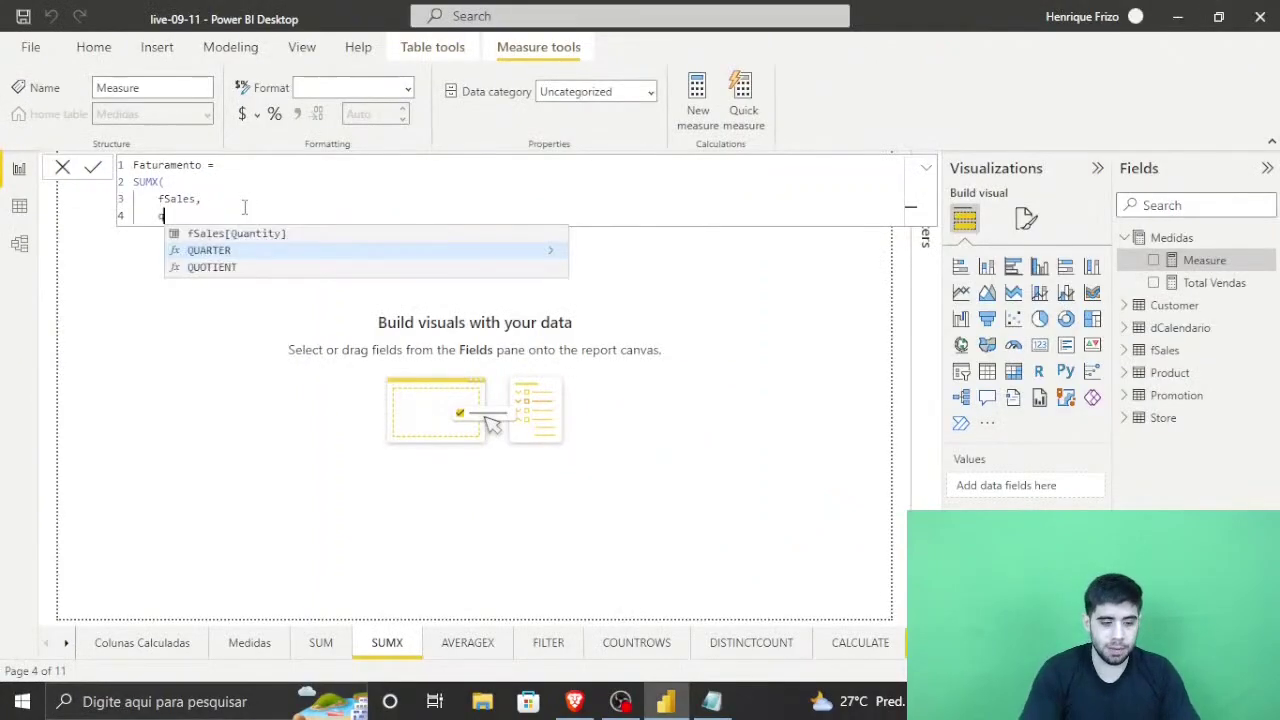
text(nti)
key(Tab)
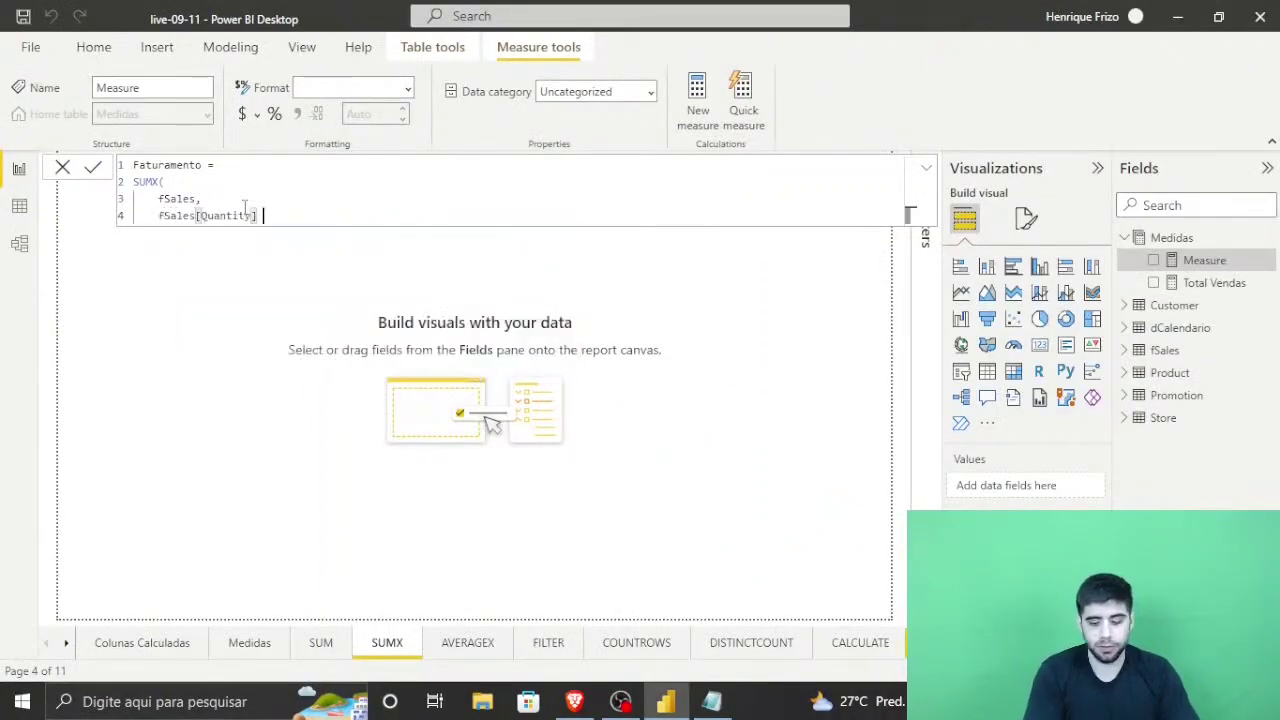
text(* uni)
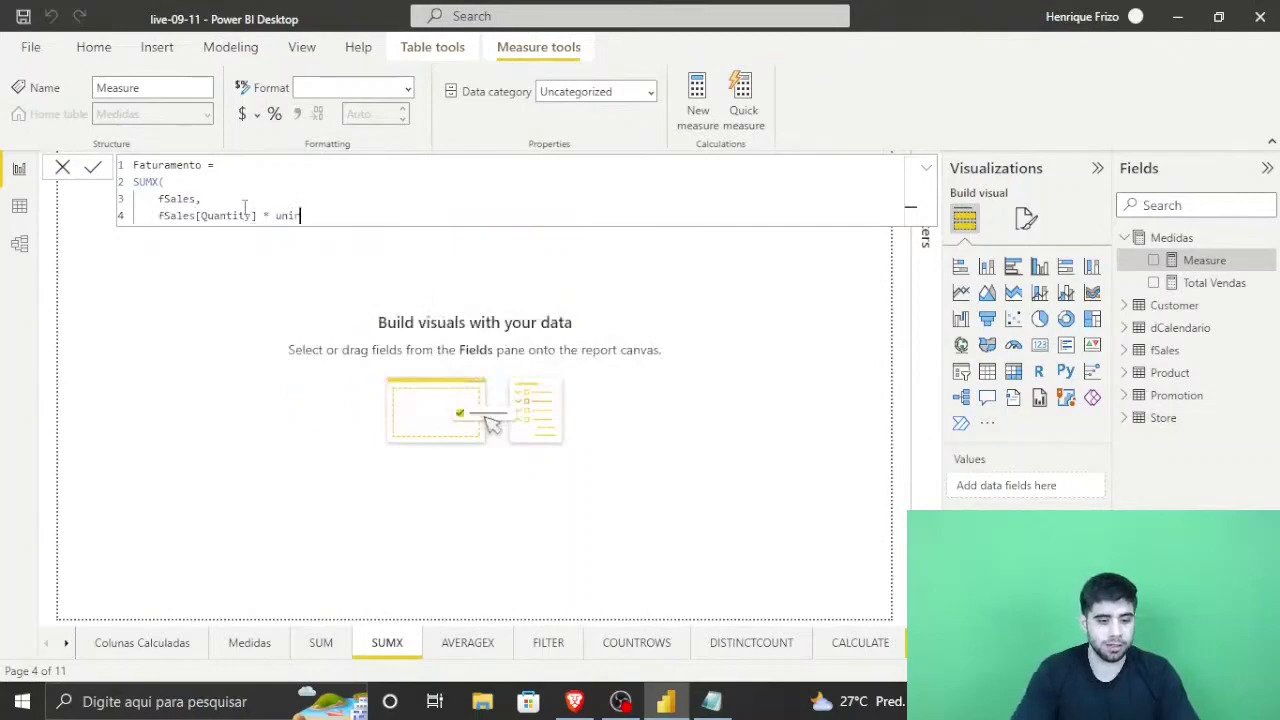
text(t)
key(Down)
key(Down)
key(Tab)
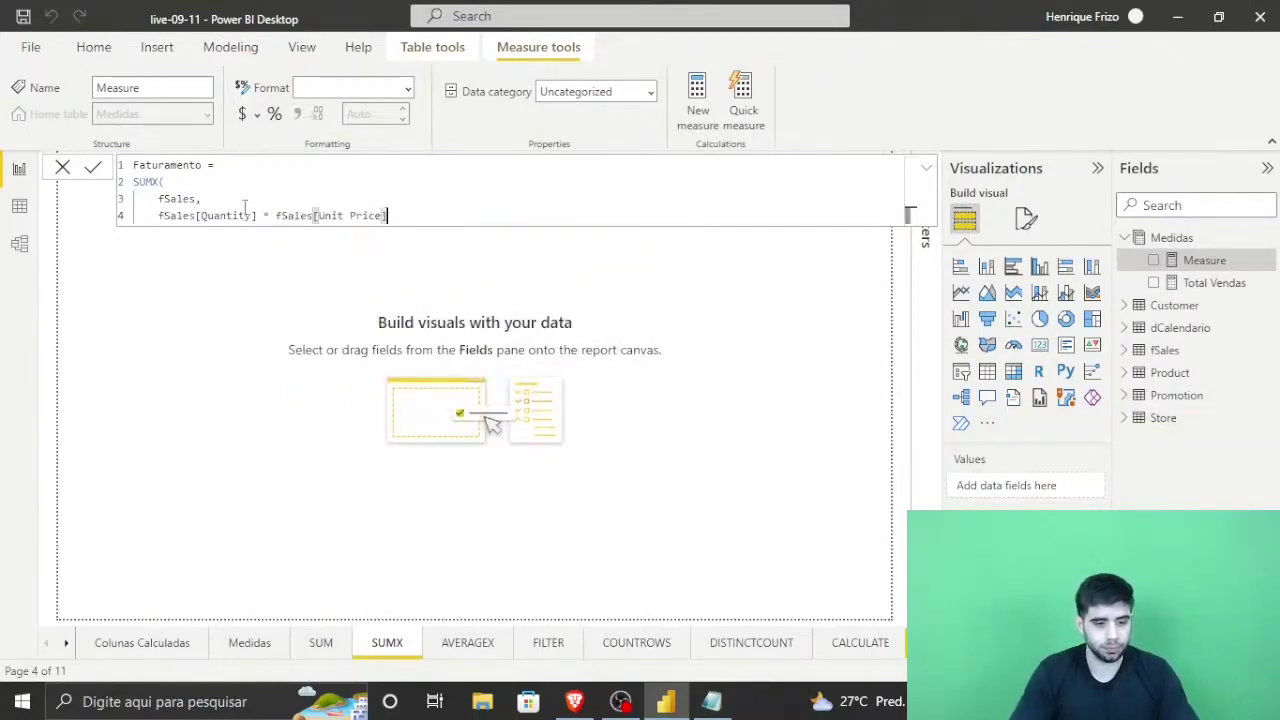
key(shift+Return)
text())
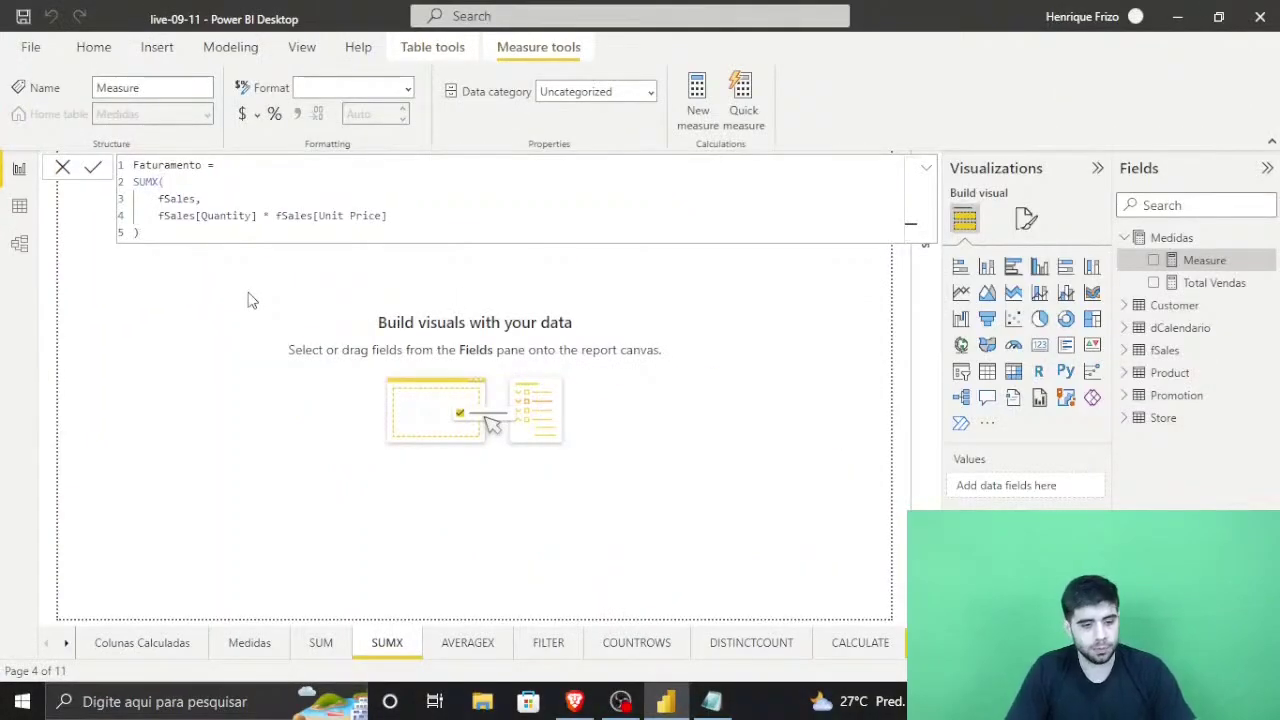
key(Return)
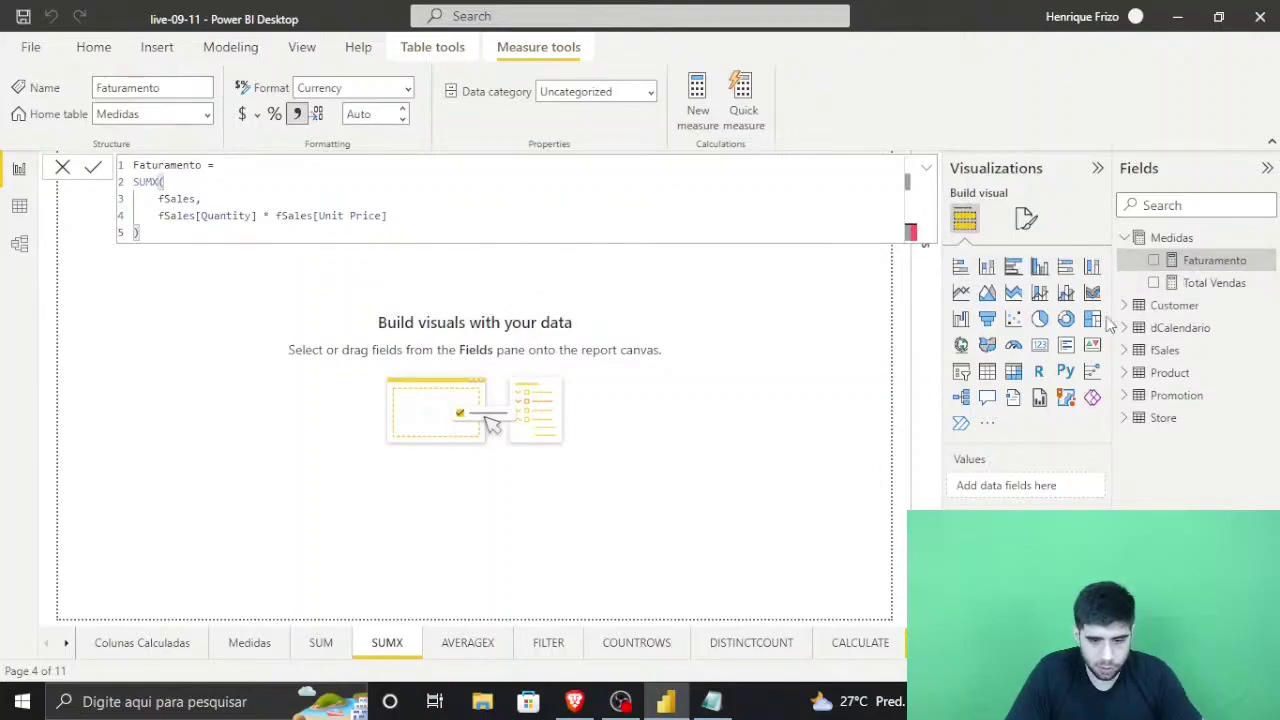
Add Faturamento to the SUMX page as an R$ 22,99M card, then compare it with the Medidas page's Total Vendas card
drag(1210, 262, 498, 395)
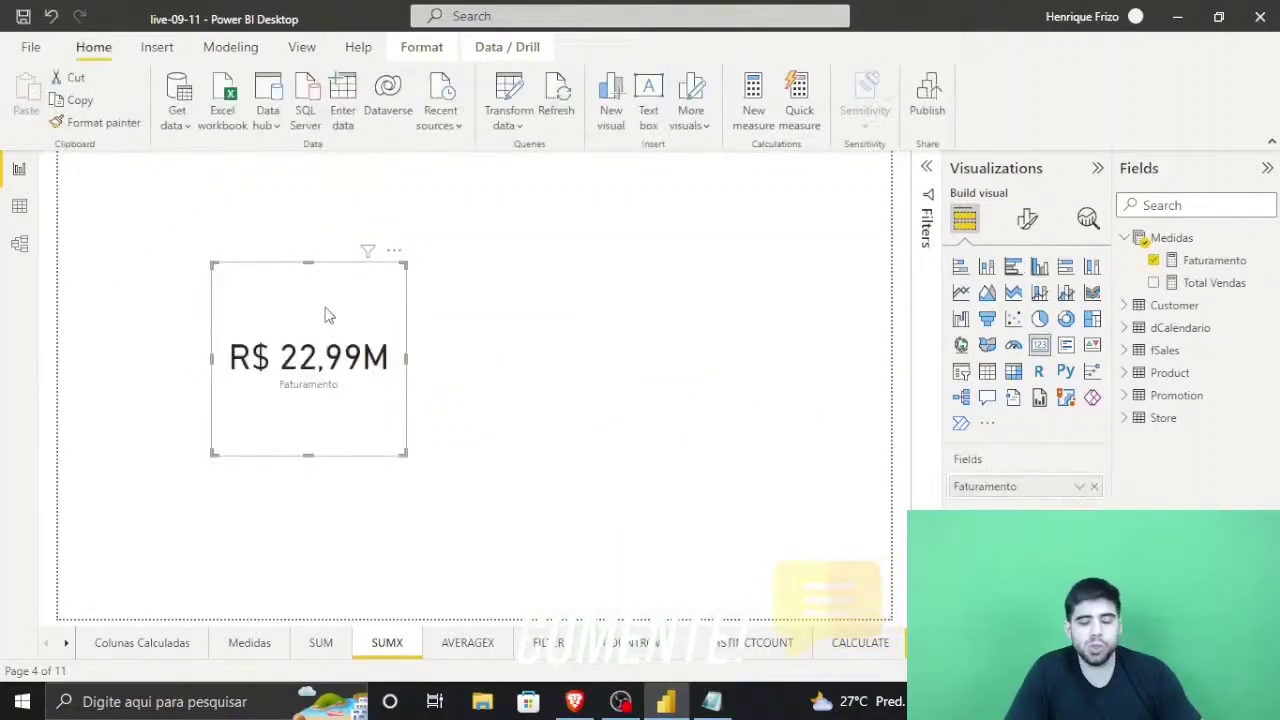
click(249, 642)
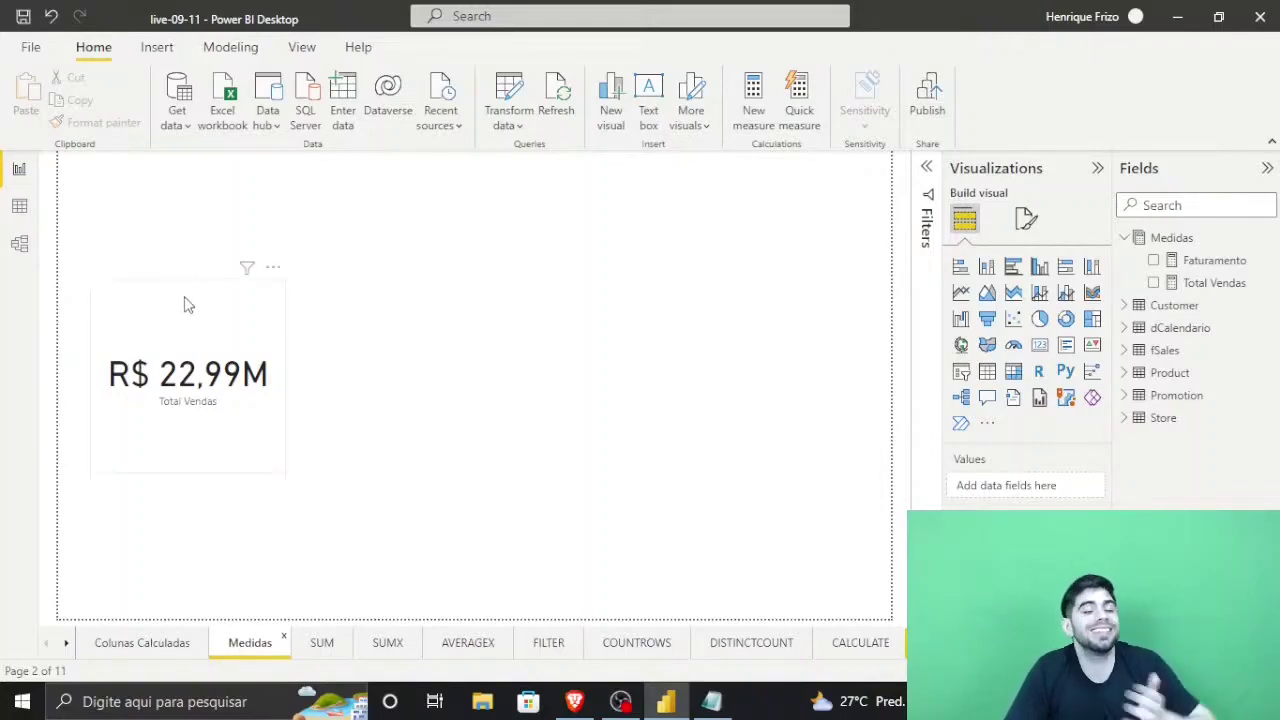
Open the fSales table in Data view and scroll right to its Total column
click(19, 206)
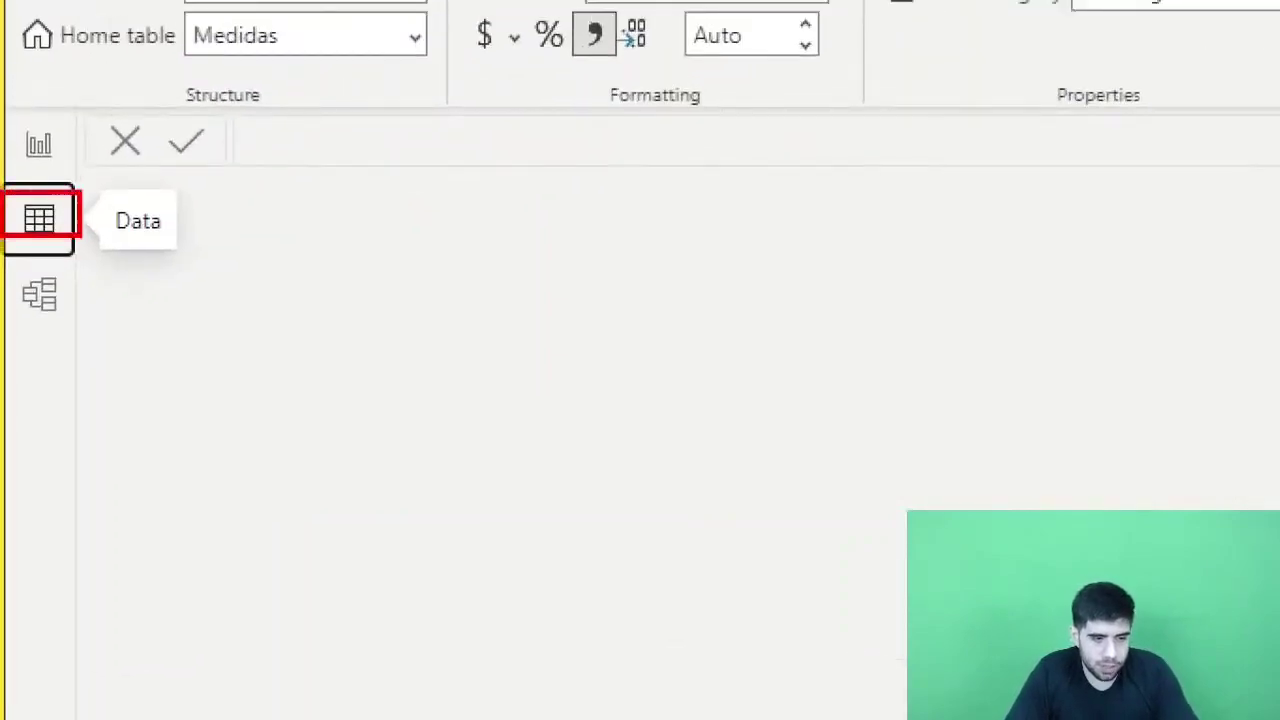
click(1164, 352)
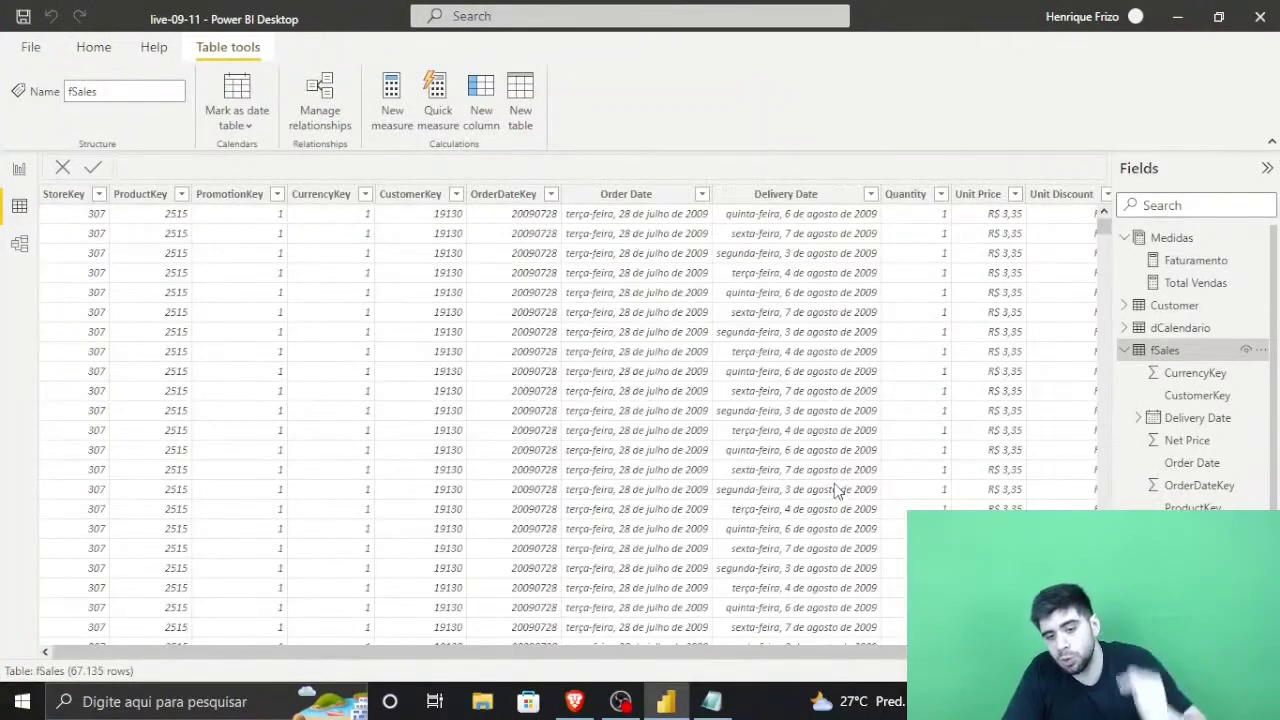
scroll(838, 491, right, 3)
scroll(1099, 443, right, 1)
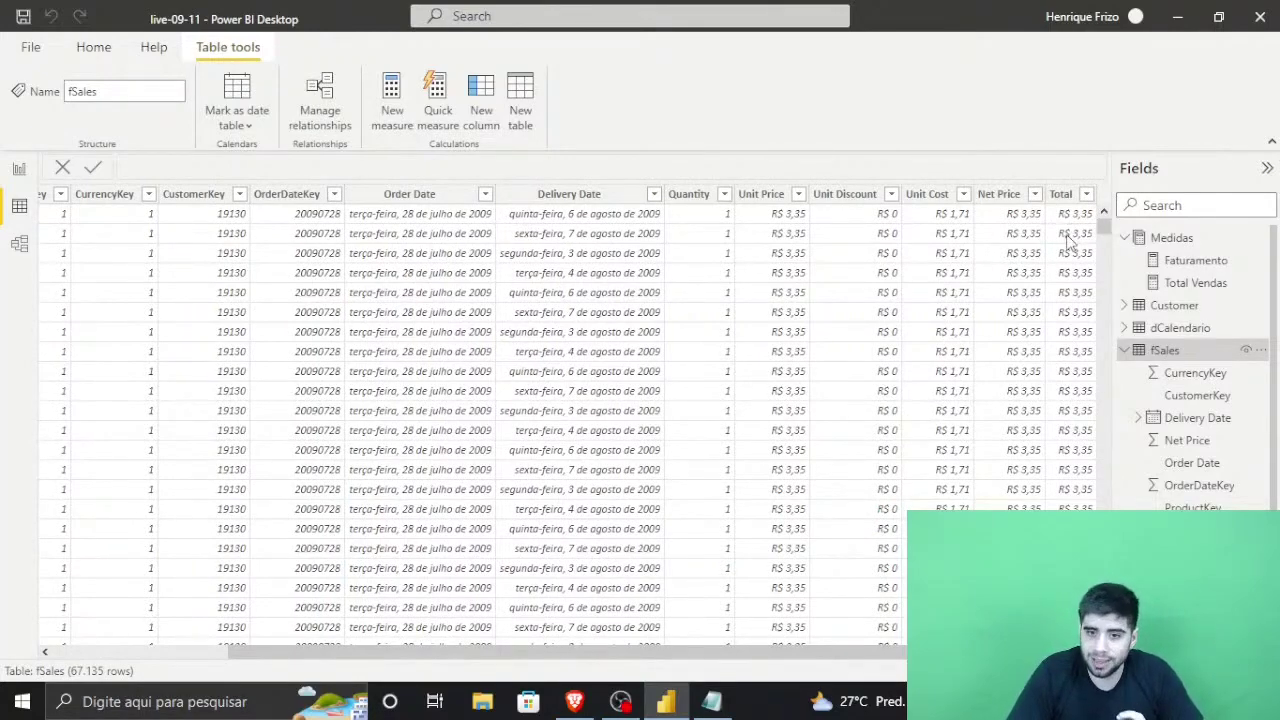
Delete the calculated Total column from fSales and confirm
right_click(1068, 203)
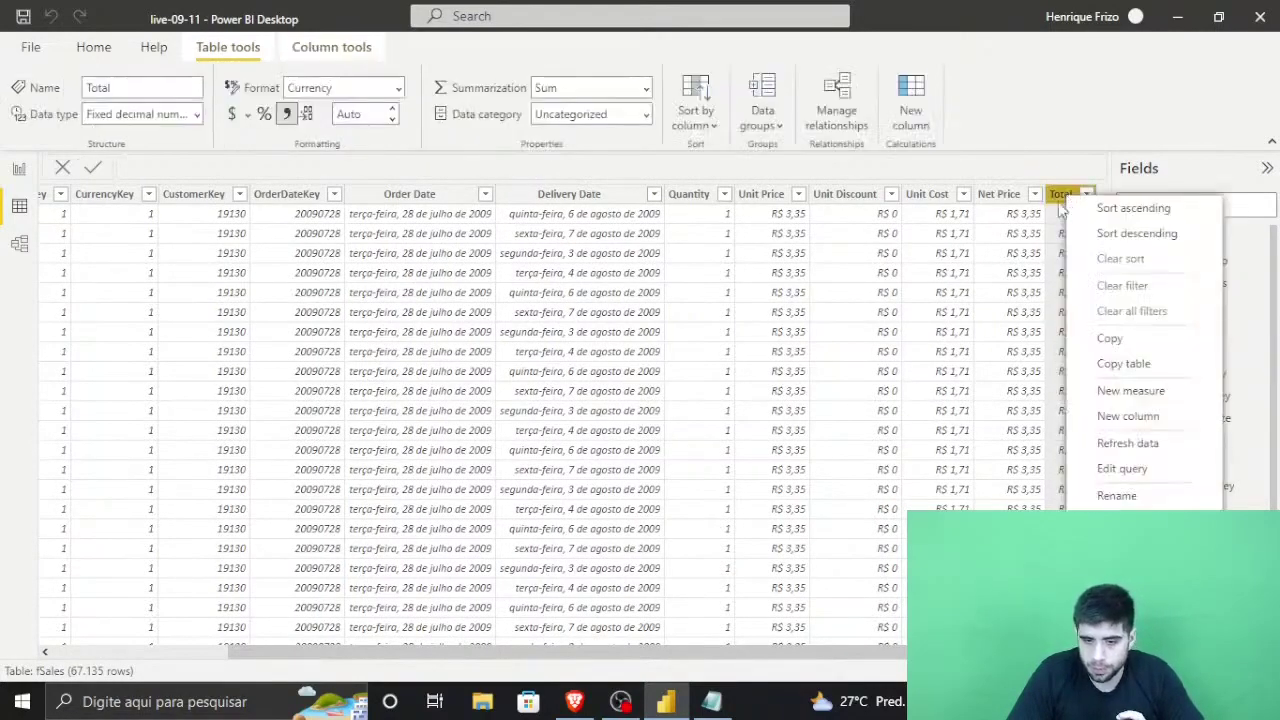
key(Escape)
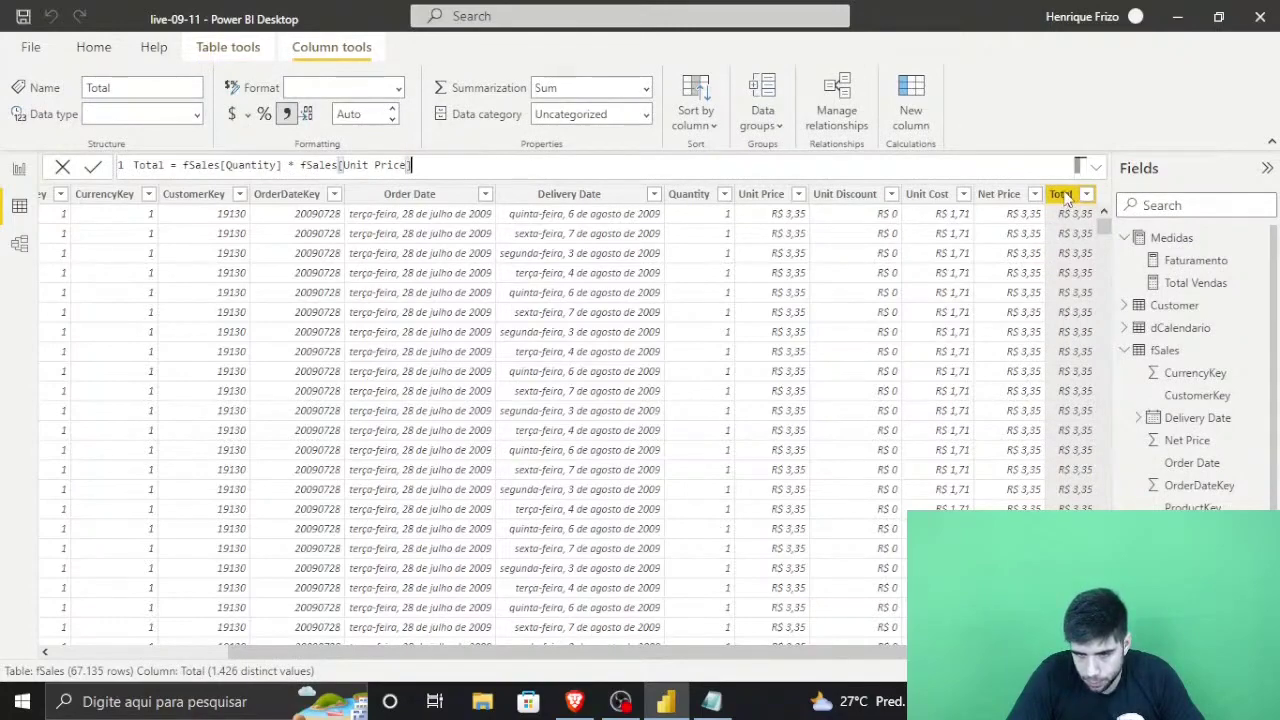
right_click(1061, 203)
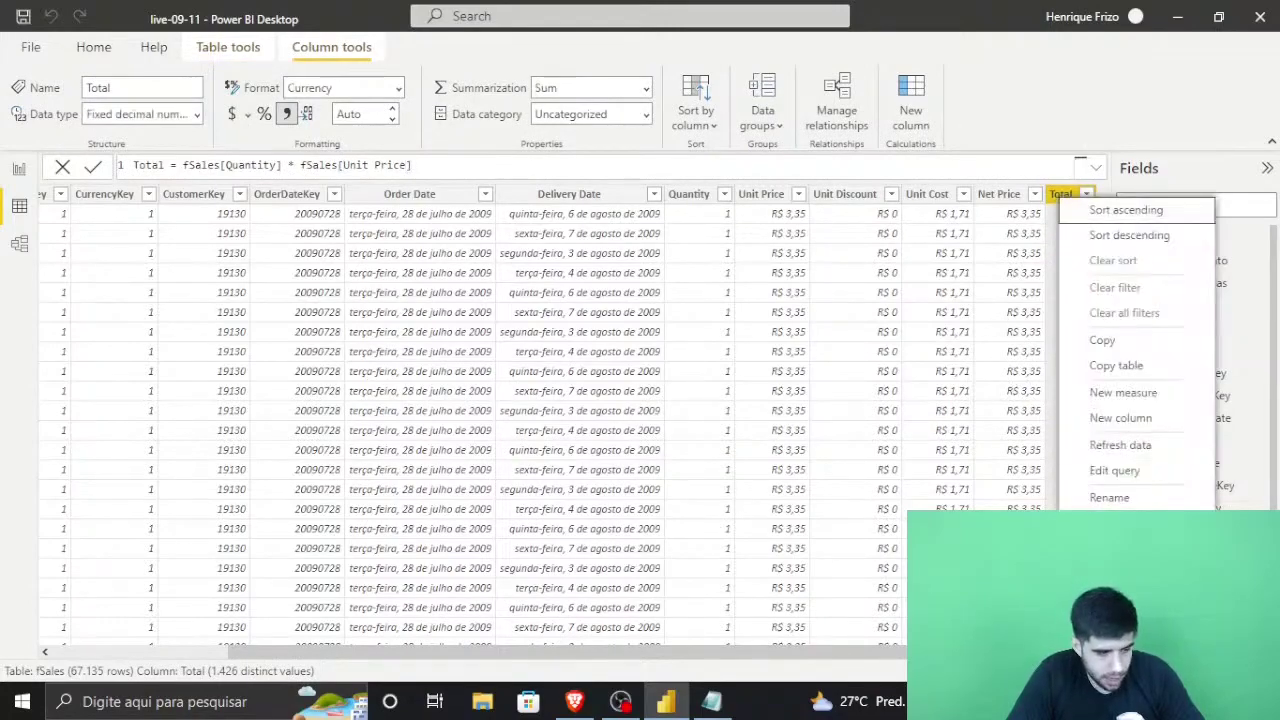
click(1120, 524)
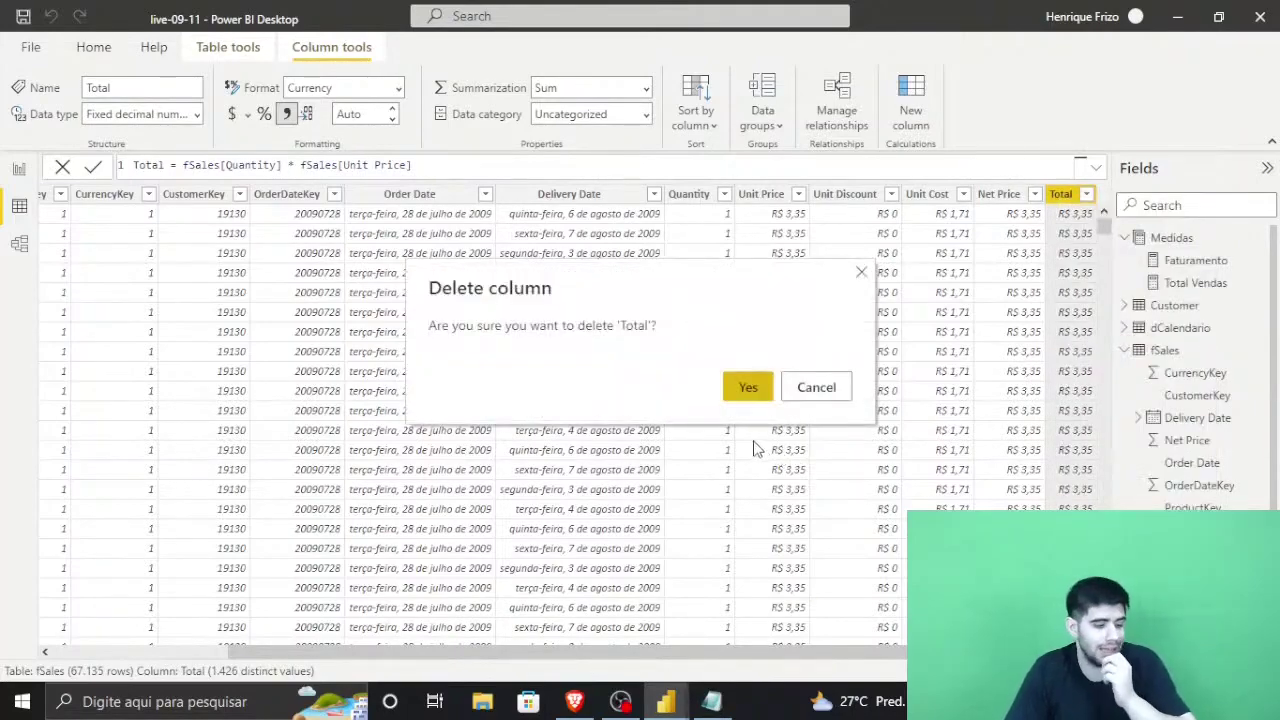
click(749, 389)
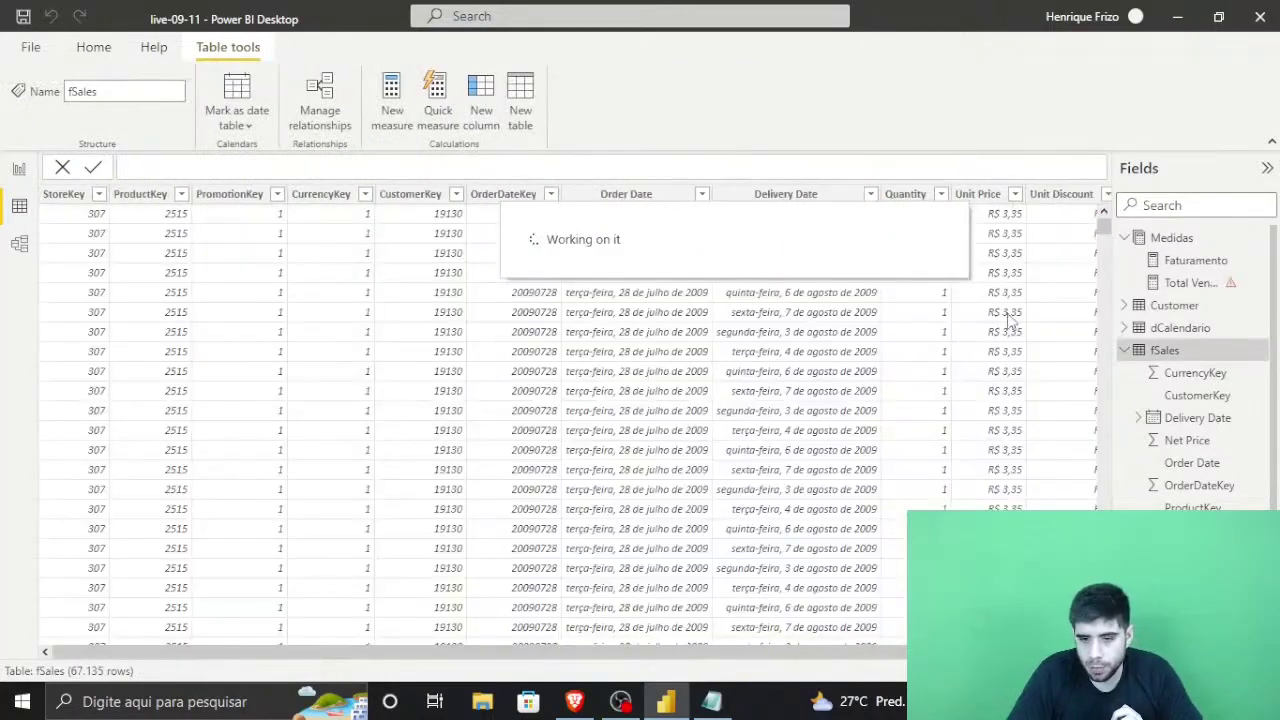
Highlight the broken Total Vendas card, then move the R$ 22,99M Faturamento card up-left on SUMX
click(18, 170)
key(ctrl+1)
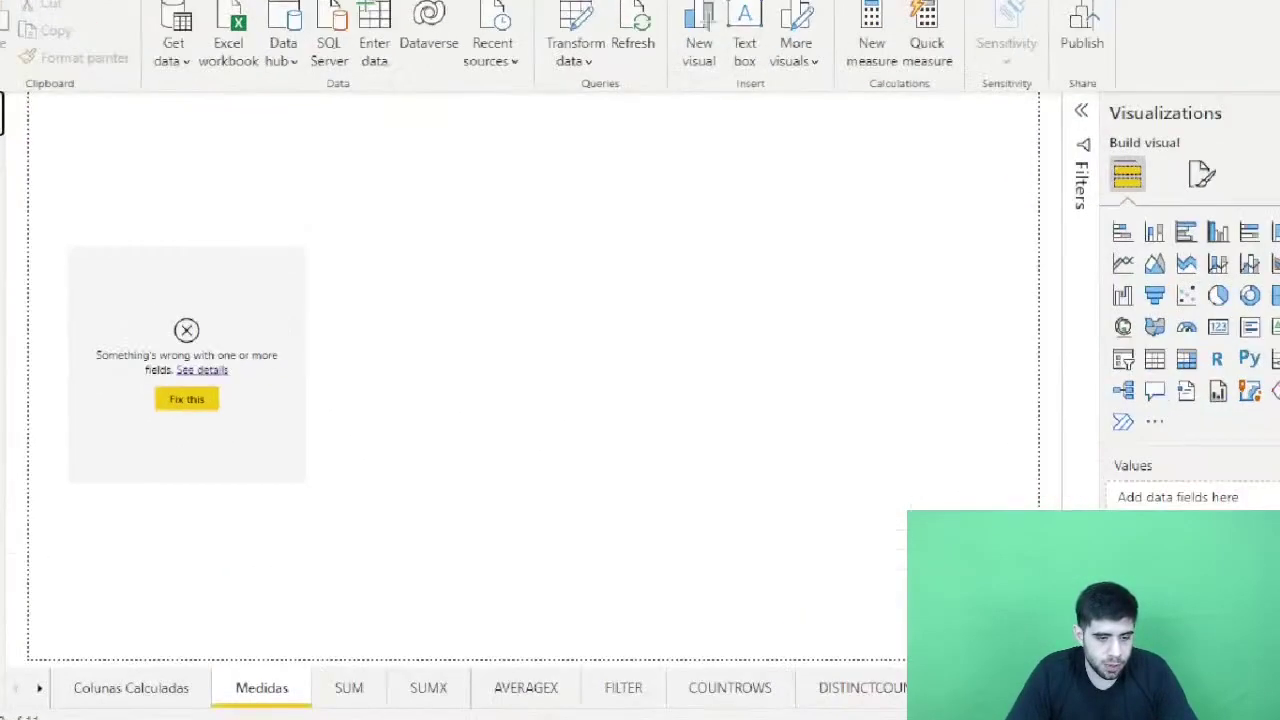
drag(70, 278, 349, 419)
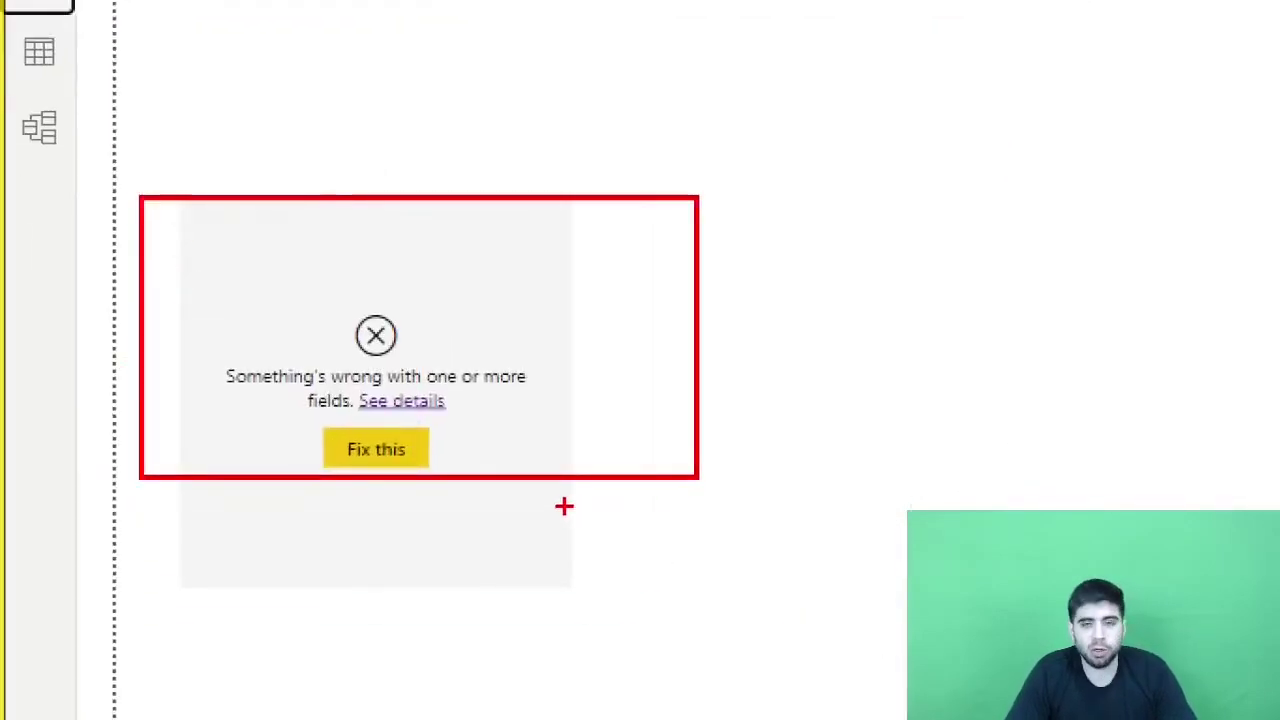
key(Escape)
key(ctrl+1)
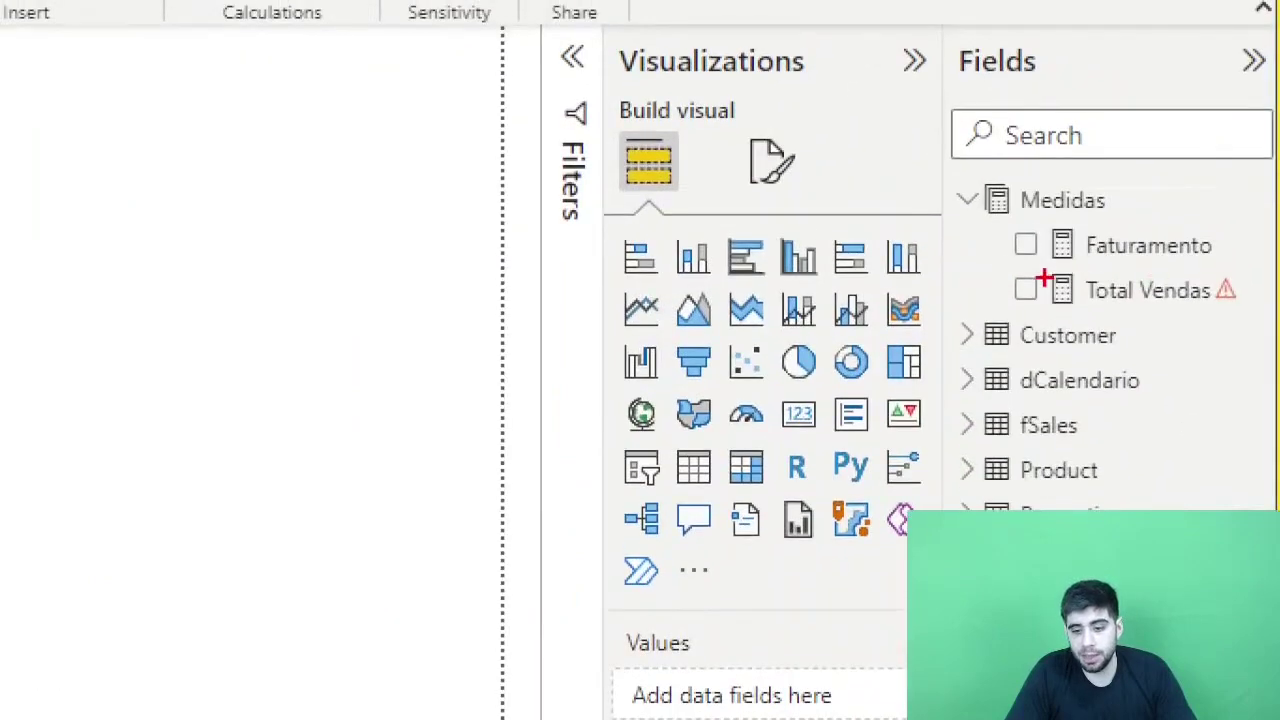
drag(994, 268, 1264, 312)
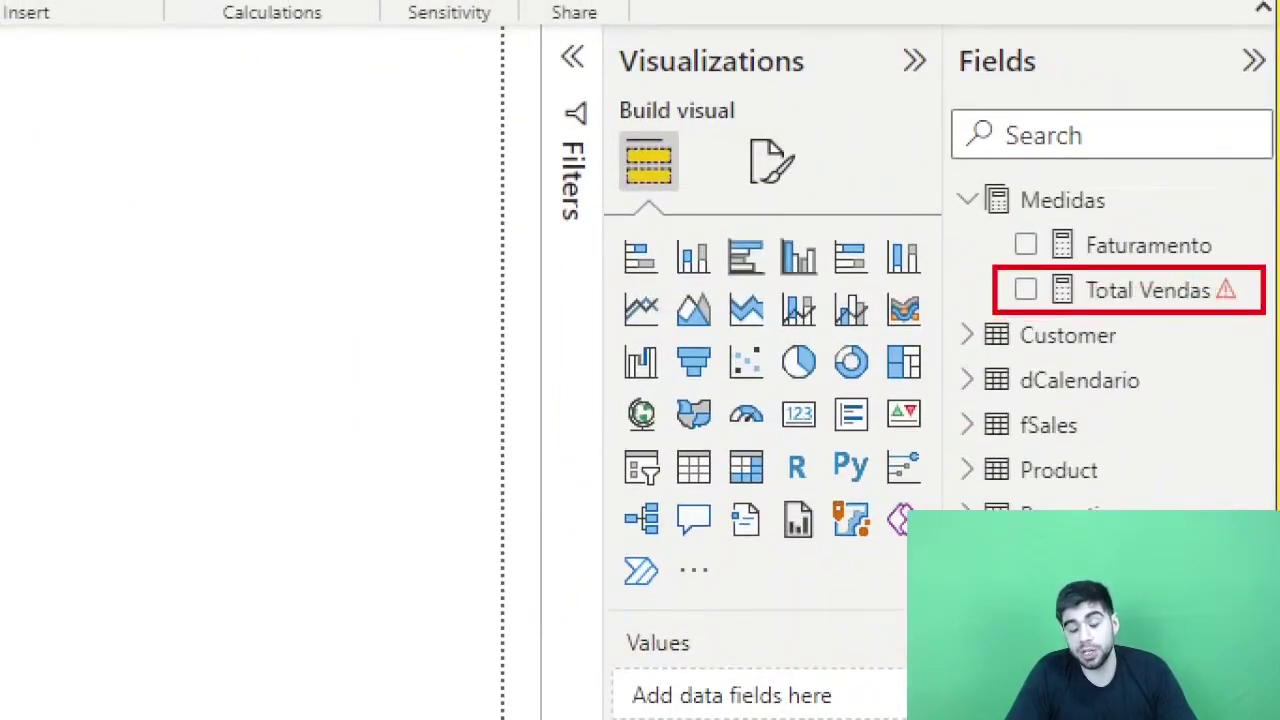
key(Escape)
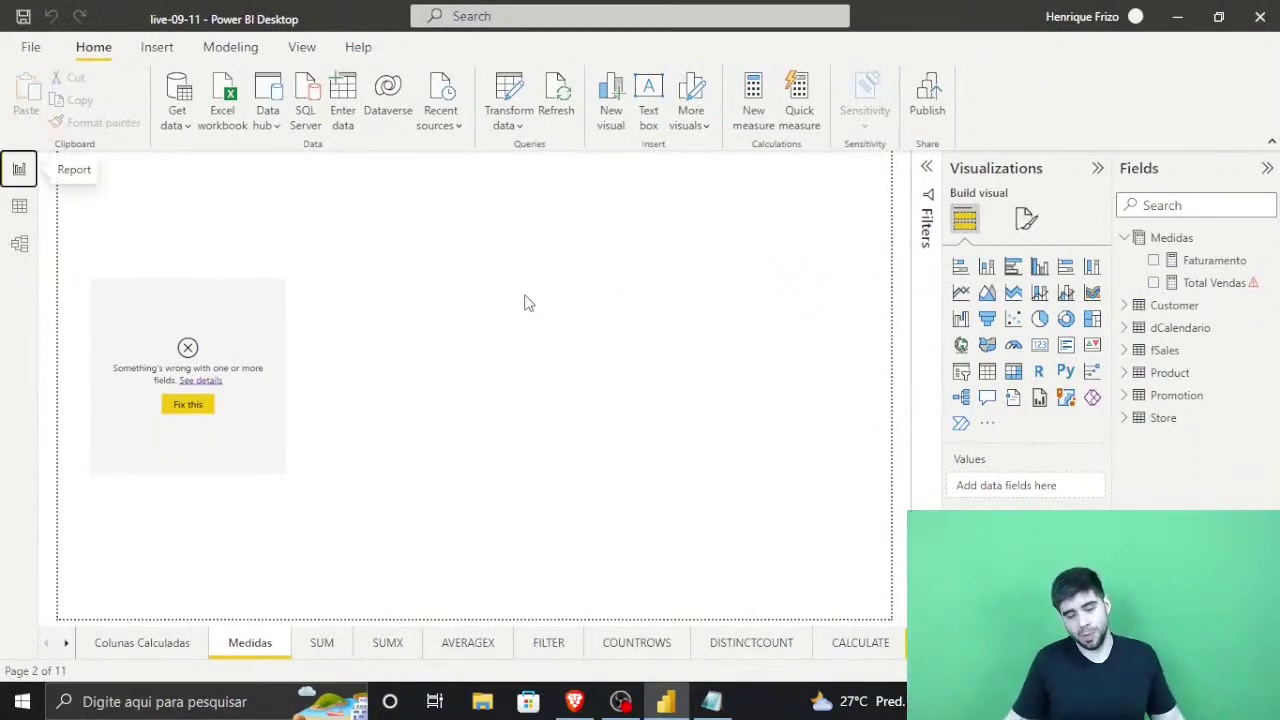
click(388, 643)
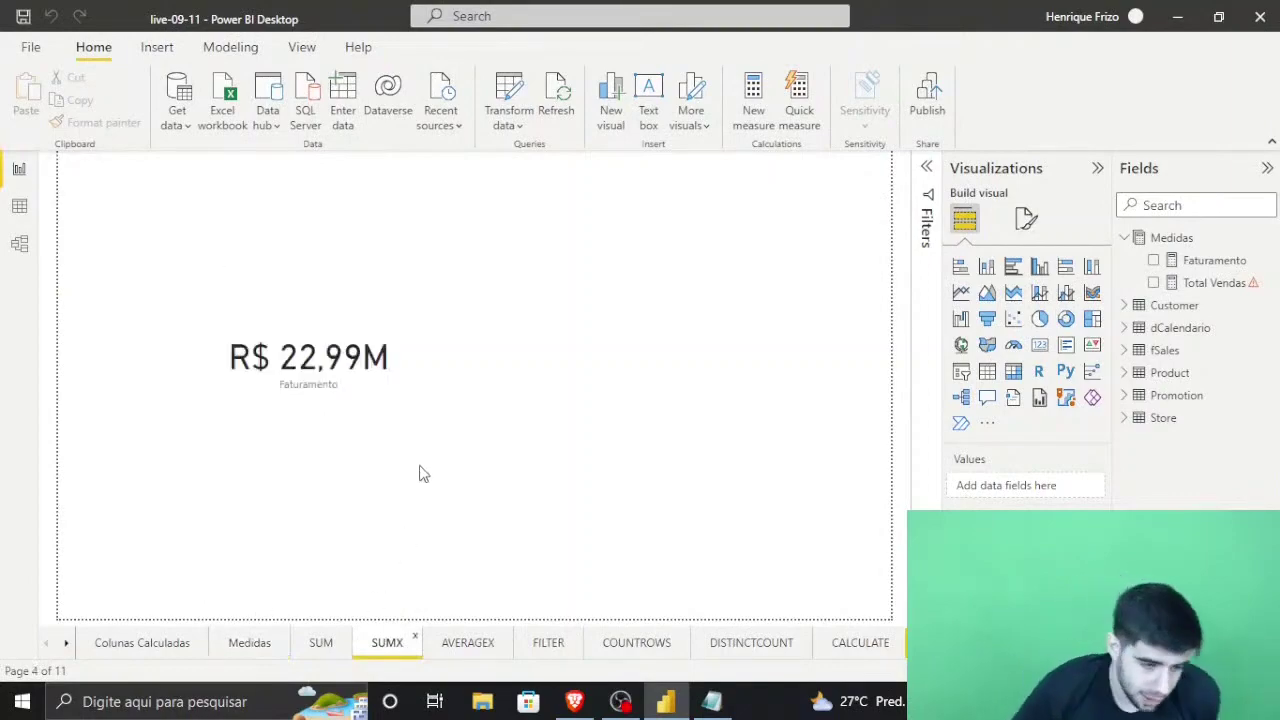
drag(223, 311, 192, 246)
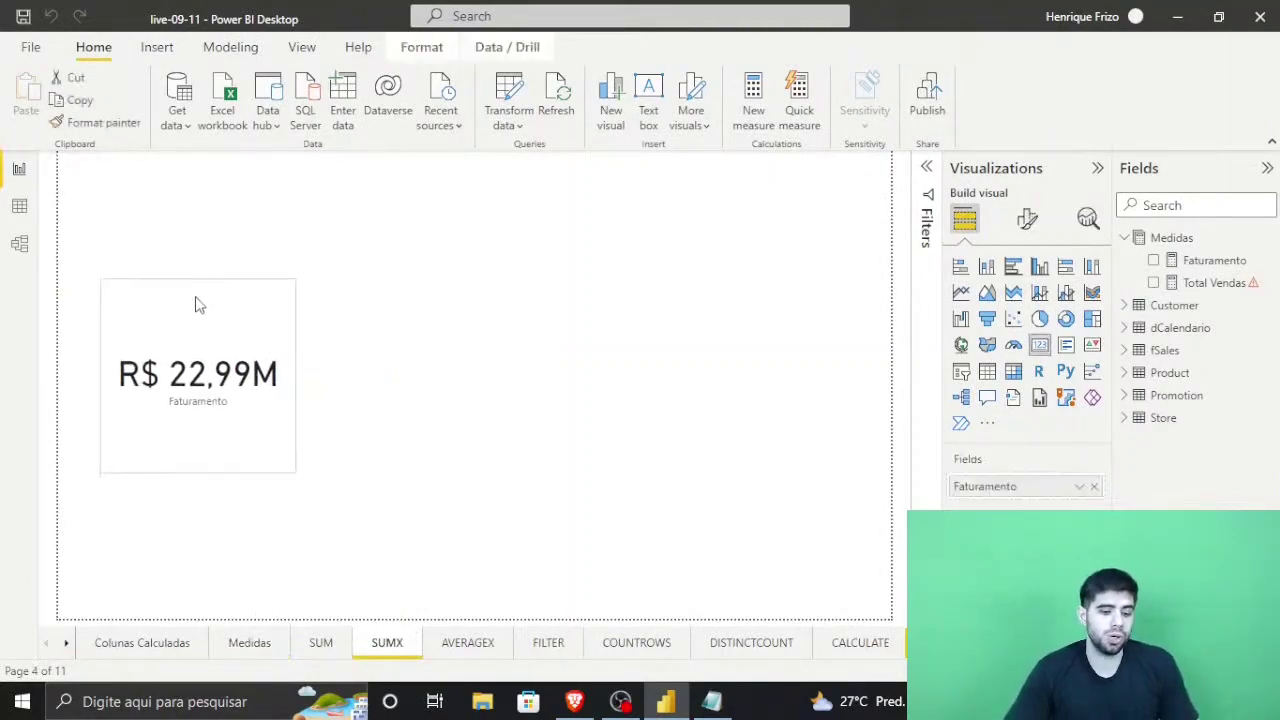